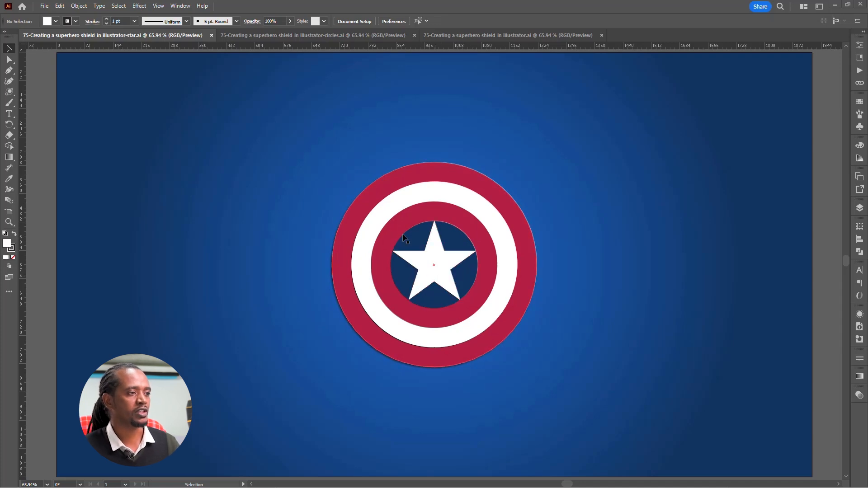
Compare the circles and finished shield documents, and return to the star document
{"action": "left_click", "coordinate": [305, 37]}
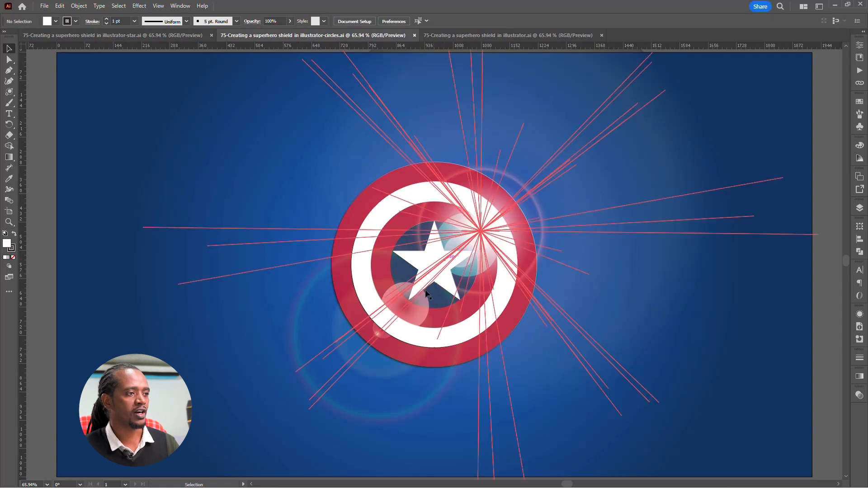
{"action": "left_click", "coordinate": [465, 34]}
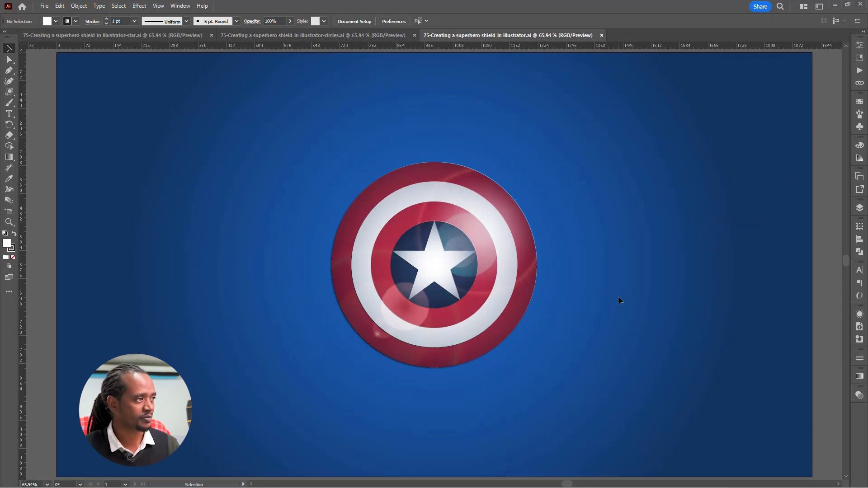
{"action": "left_click", "coordinate": [132, 36]}
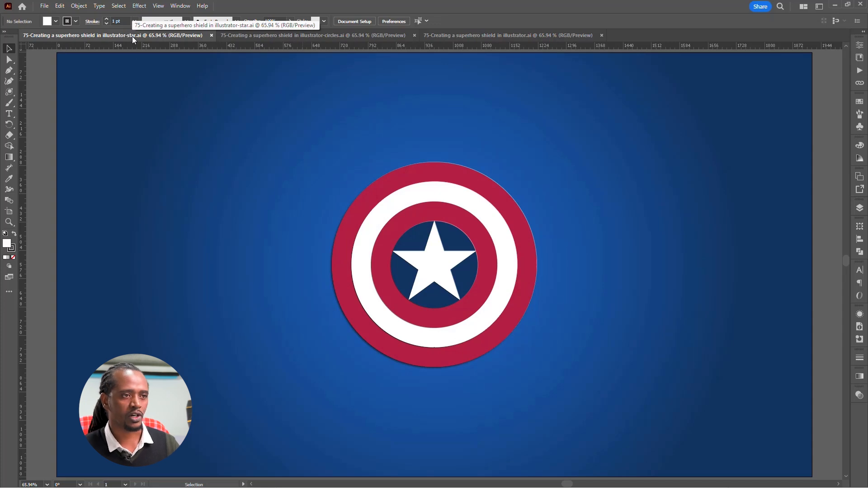
Hide the shield layer and collapse its contents so only the background shows on the artboard
{"action": "left_click", "coordinate": [859, 207]}
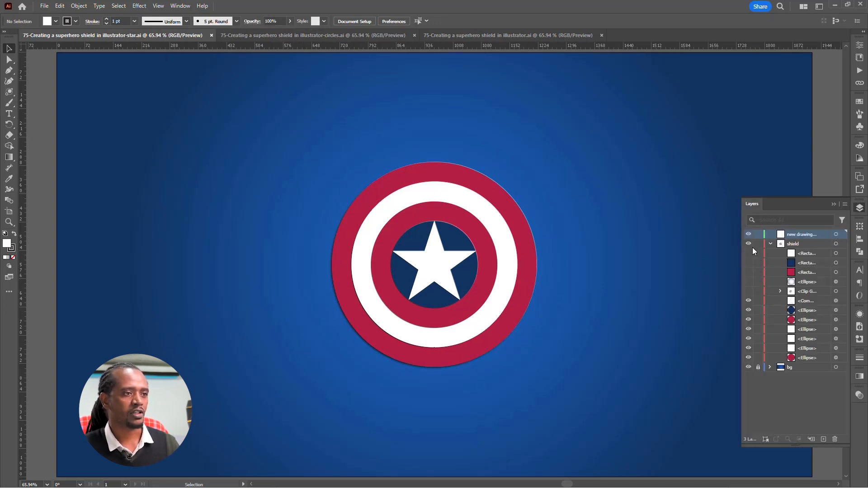
{"action": "left_click", "coordinate": [750, 246]}
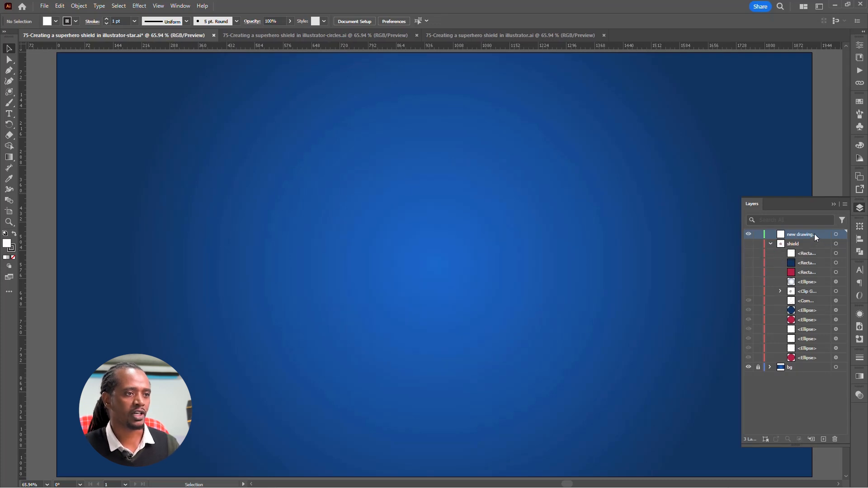
{"action": "left_click", "coordinate": [771, 243]}
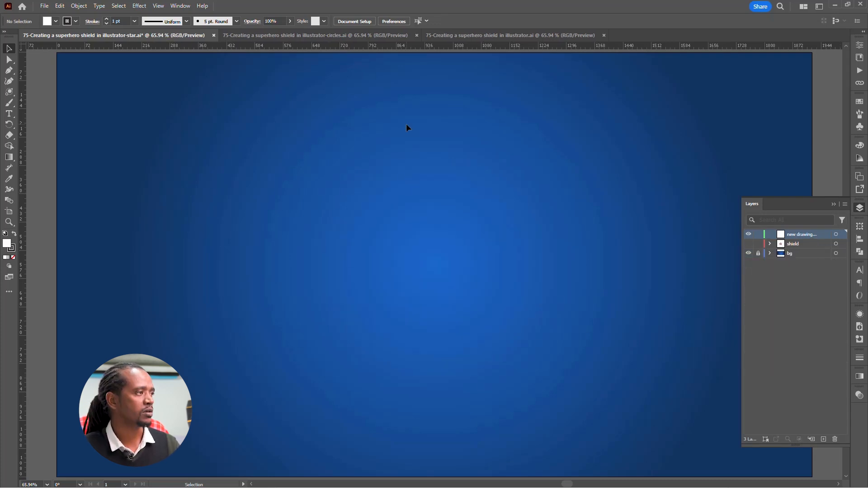
Draw an upright five-pointed white star about 229 by 218 pt near the artboard's centre using the Star tool
{"action": "left_click", "coordinate": [13, 94]}
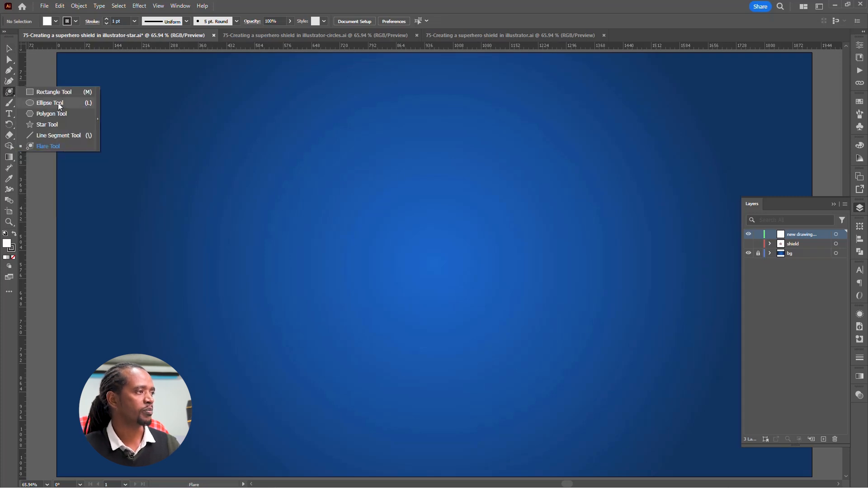
{"action": "left_click", "coordinate": [55, 125]}
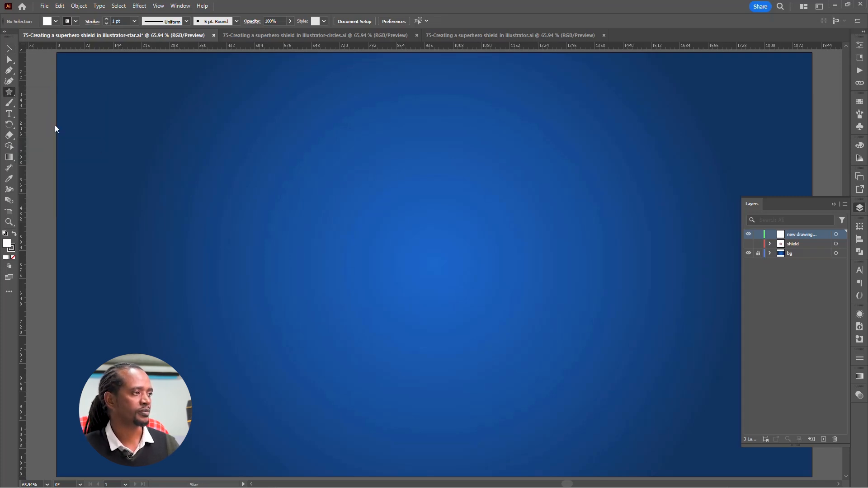
{"action": "left_click_drag", "start_coordinate": [279, 128], "coordinate": [334, 194]}
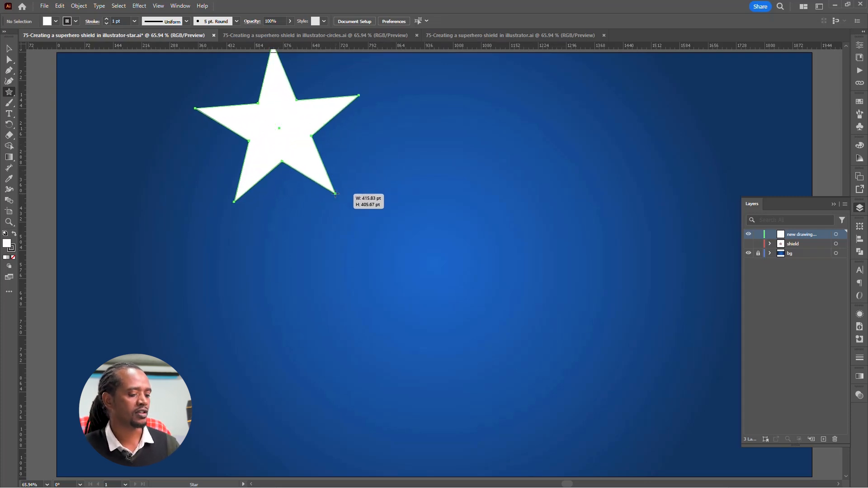
{"action": "left_click_drag", "start_coordinate": [335, 194], "coordinate": [333, 192]}
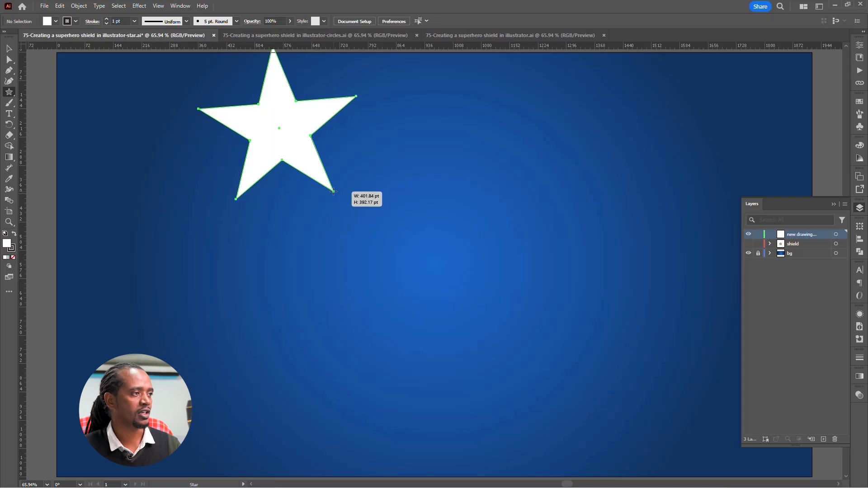
{"action": "key", "text": "shift"}
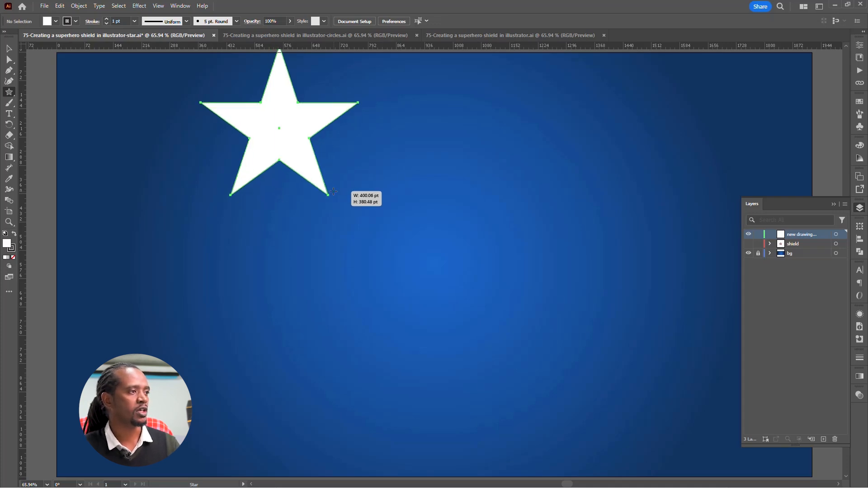
{"action": "left_click_drag", "start_coordinate": [333, 191], "coordinate": [476, 313]}
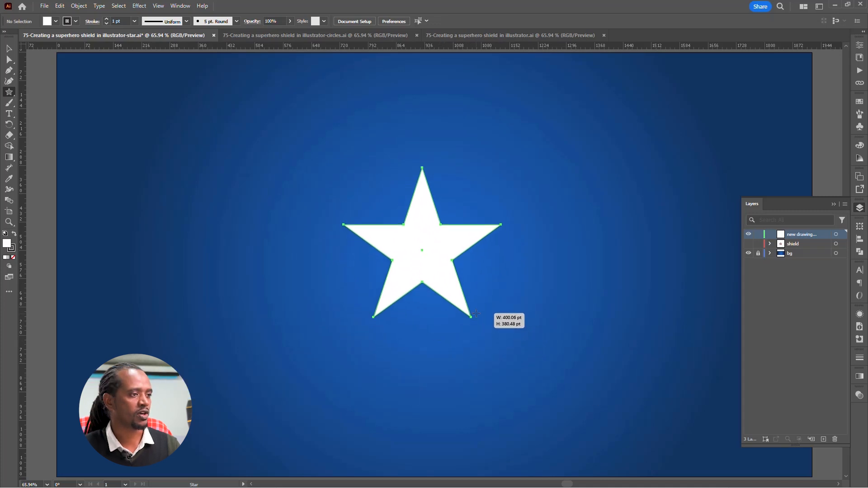
{"action": "left_click_drag", "start_coordinate": [476, 313], "coordinate": [460, 301]}
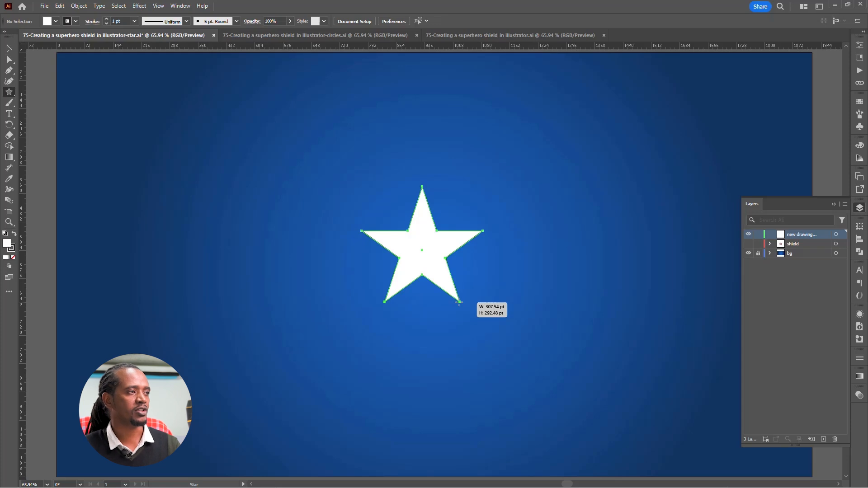
{"action": "left_click_drag", "start_coordinate": [460, 301], "coordinate": [446, 292]}
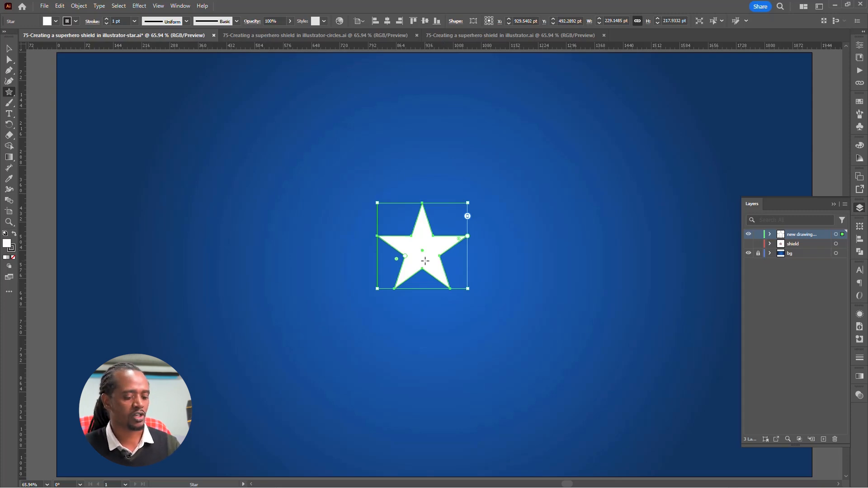
Copy the star and delete its five outer tip anchor points, keeping only the inner anchor points
{"action": "key", "text": "a"}
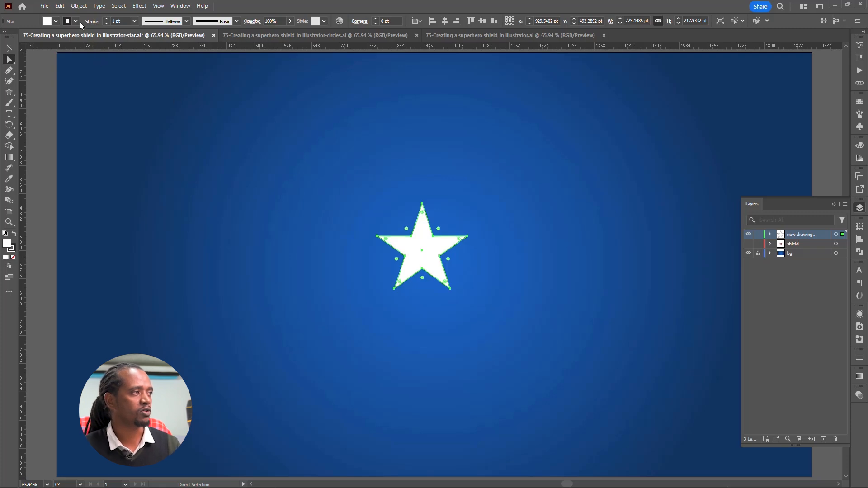
{"action": "left_click", "coordinate": [61, 6]}
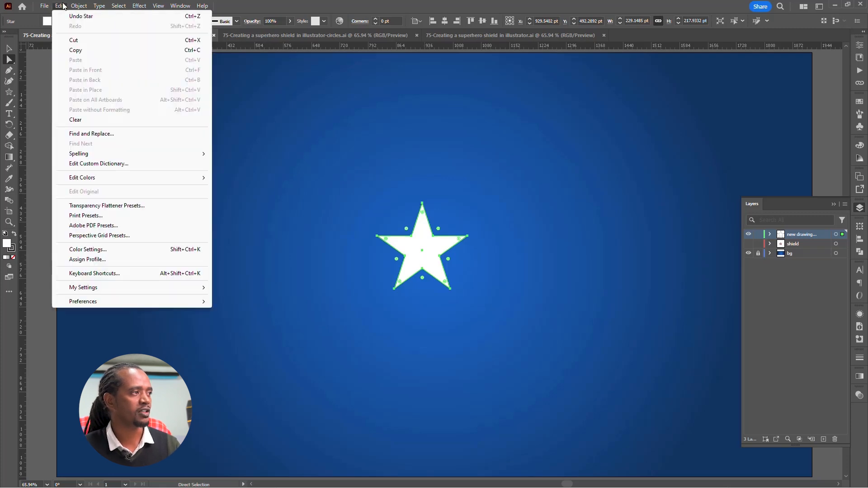
{"action": "left_click", "coordinate": [84, 51]}
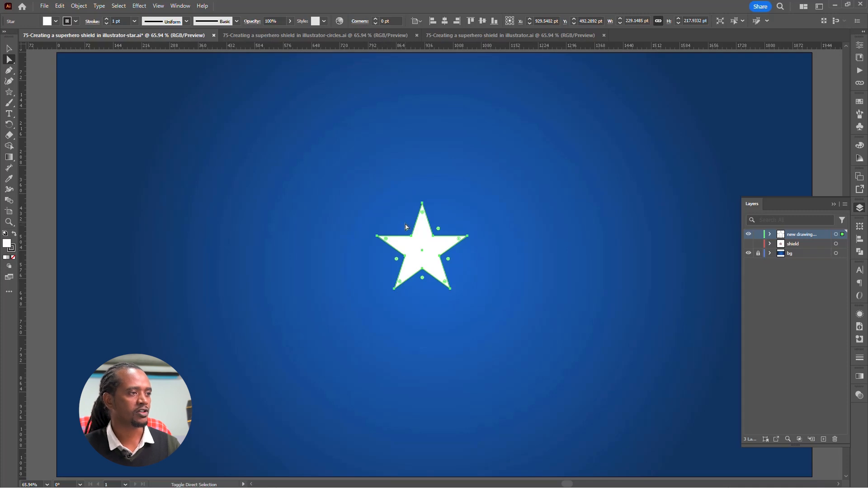
{"action": "left_click_drag", "start_coordinate": [404, 224], "coordinate": [448, 281]}
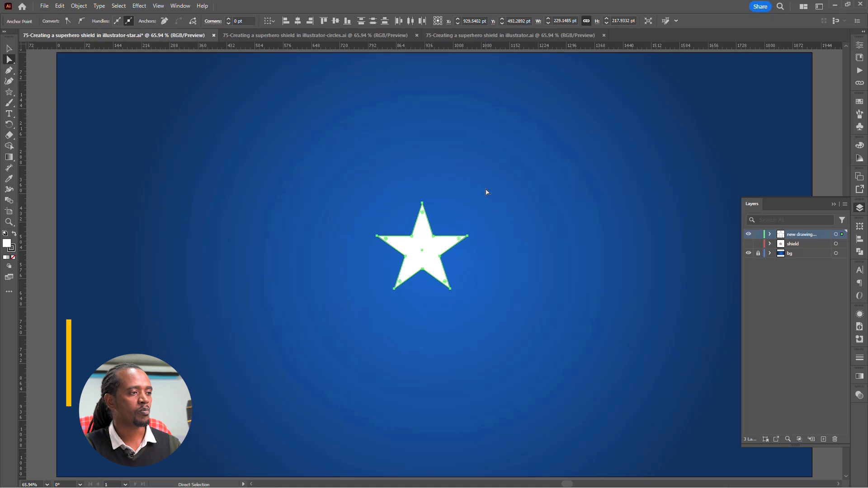
{"action": "key", "text": "BackSpace"}
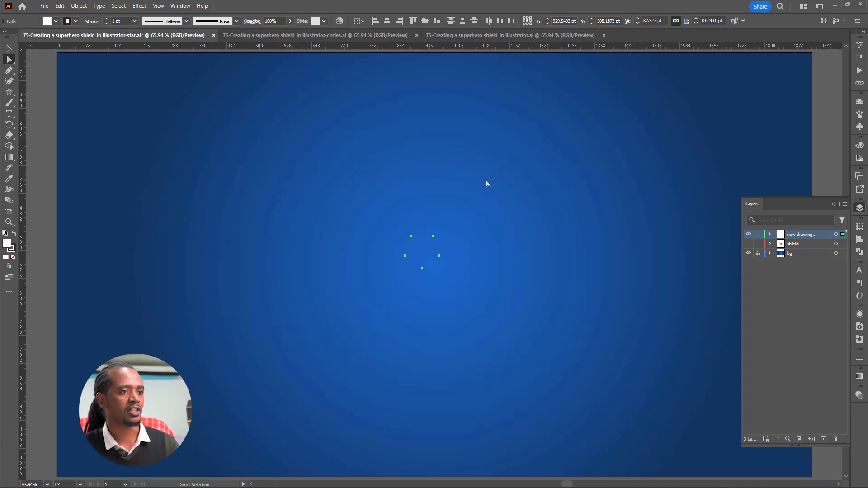
Align the remaining inner points to the selection, centring them both horizontally and vertically into a single spot
{"action": "left_click", "coordinate": [859, 239]}
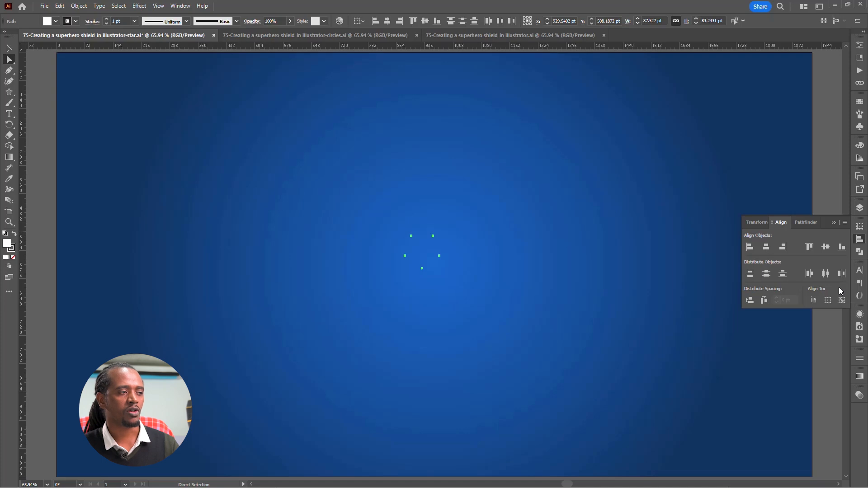
{"action": "left_click", "coordinate": [827, 300]}
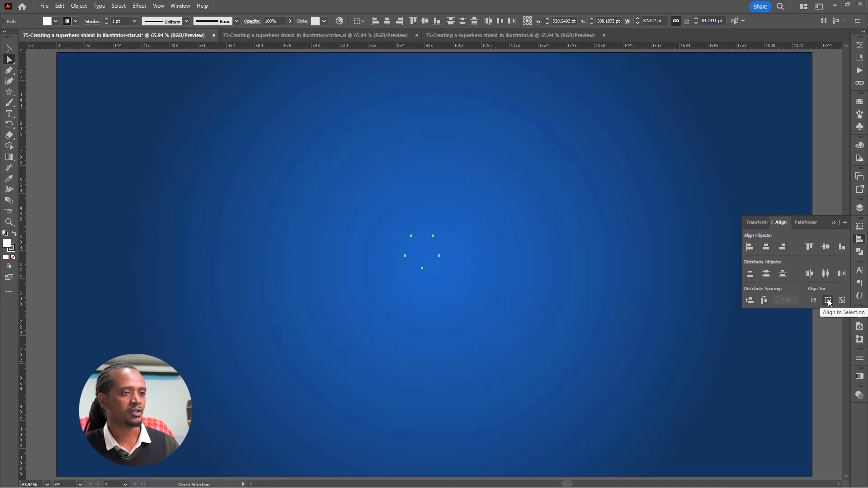
{"action": "left_click", "coordinate": [765, 247]}
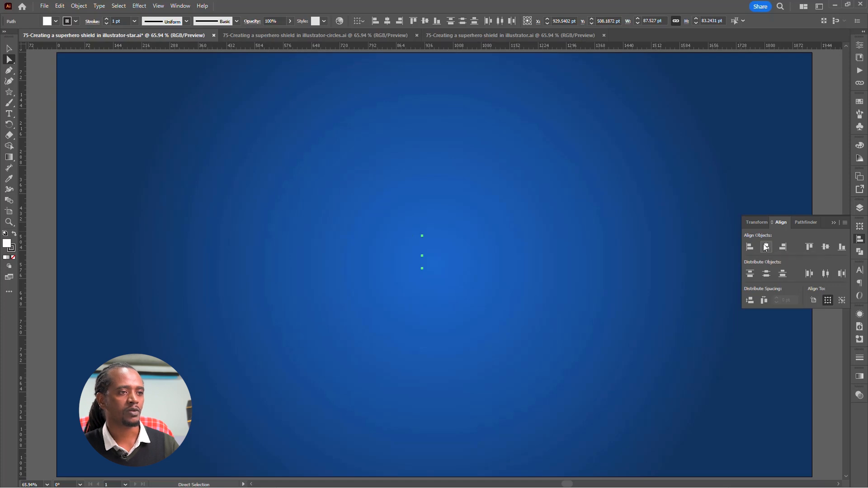
{"action": "left_click", "coordinate": [826, 246]}
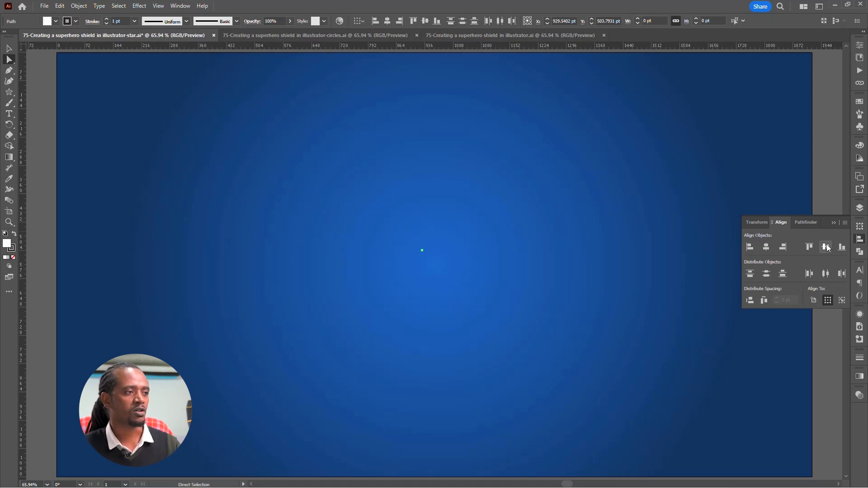
Delete four of the five stacked point paths in the new drawing layer, keeping a single centre point
{"action": "left_click", "coordinate": [859, 208]}
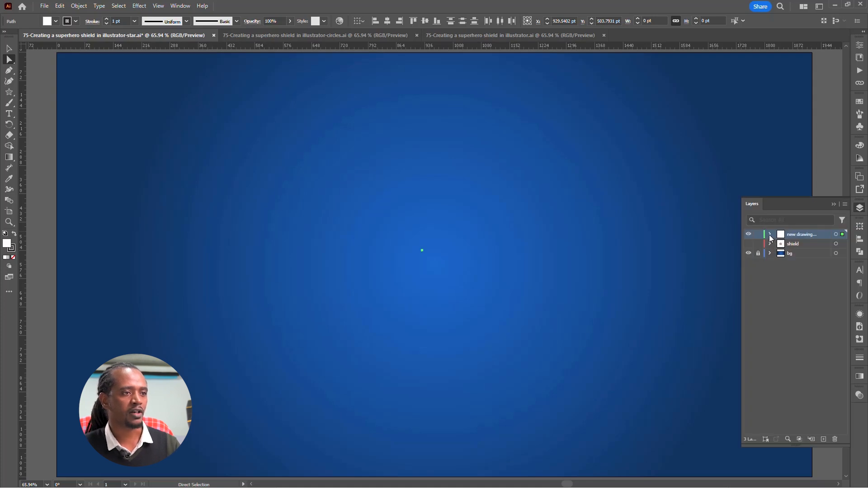
{"action": "left_click", "coordinate": [770, 234]}
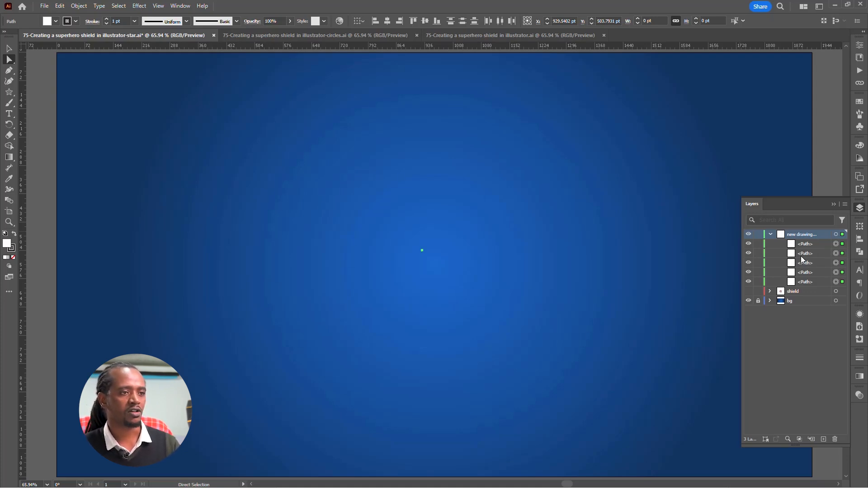
{"action": "left_click", "coordinate": [835, 263], "text": "shift"}
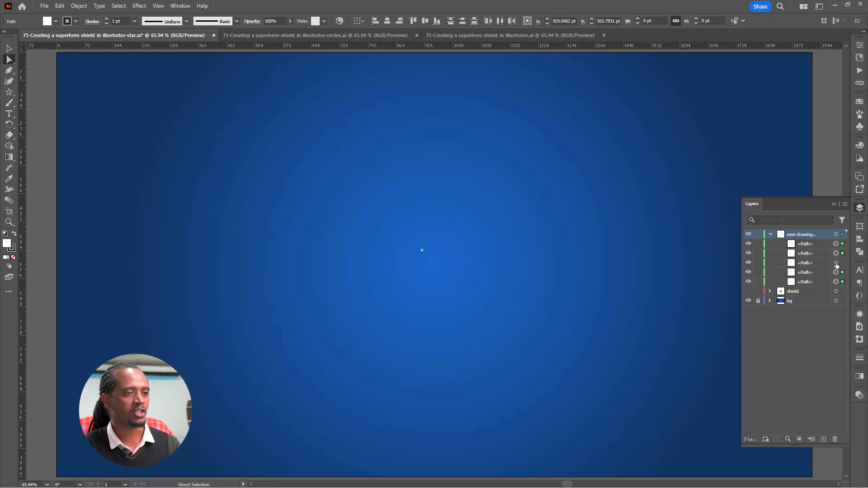
{"action": "key", "text": "Delete"}
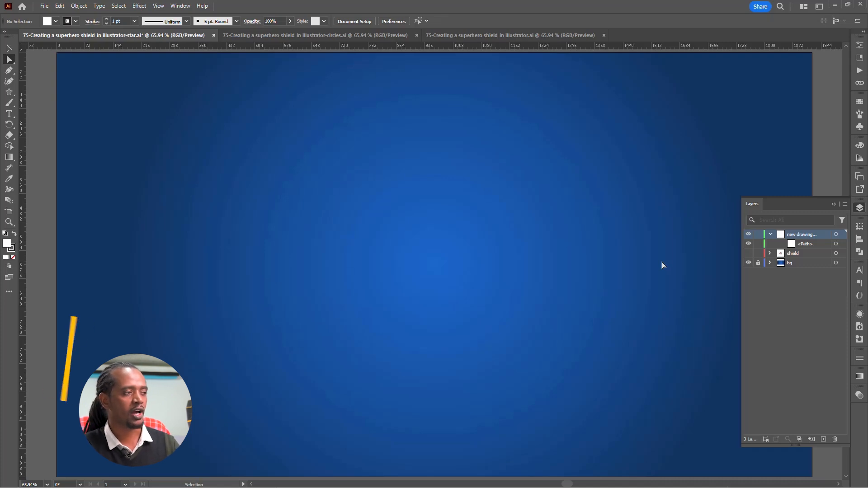
Switch to outline view and paste the copied star in place over the remaining centre point
{"action": "key", "text": "ctrl+y"}
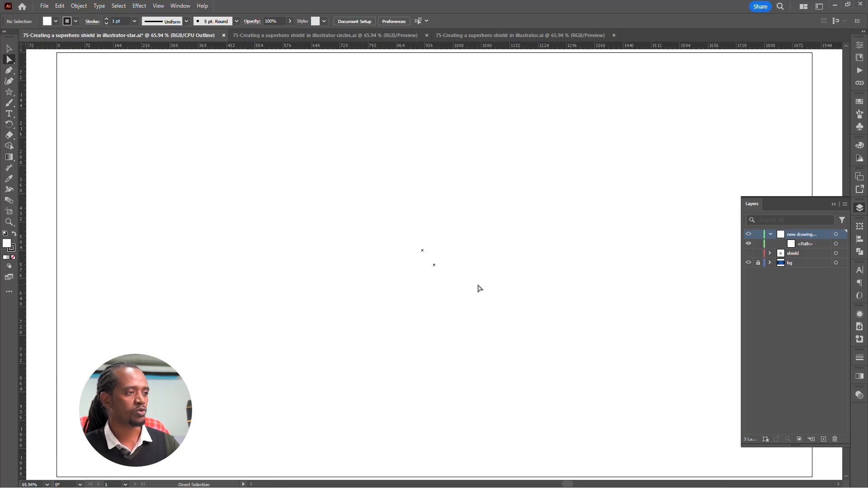
{"action": "key", "text": "v"}
{"action": "key", "text": "ctrl+a"}
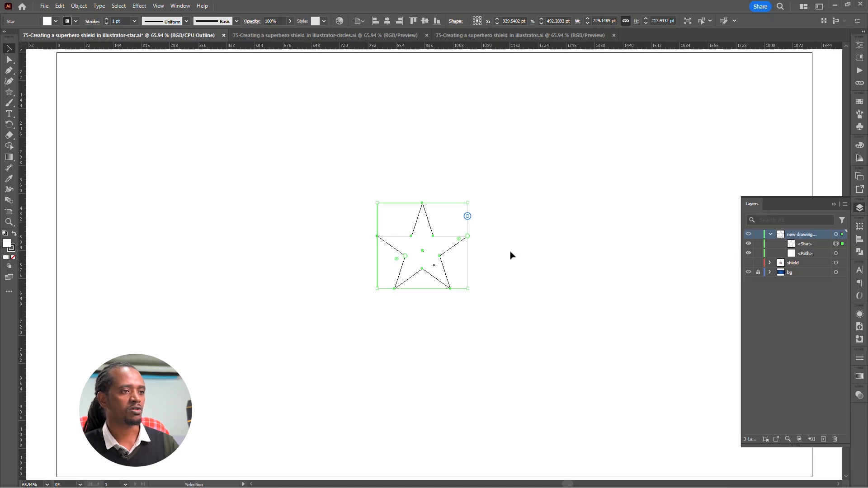
Combine the star and its centre point into a compound path, and move its centre point onto the artboard's centre mark
{"action": "left_click", "coordinate": [835, 254]}
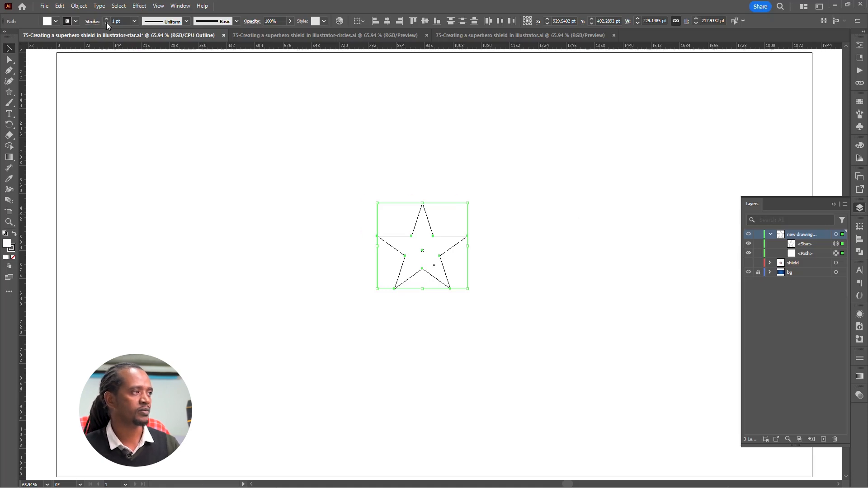
{"action": "left_click", "coordinate": [78, 6]}
{"action": "mouse_move", "coordinate": [179, 368]}
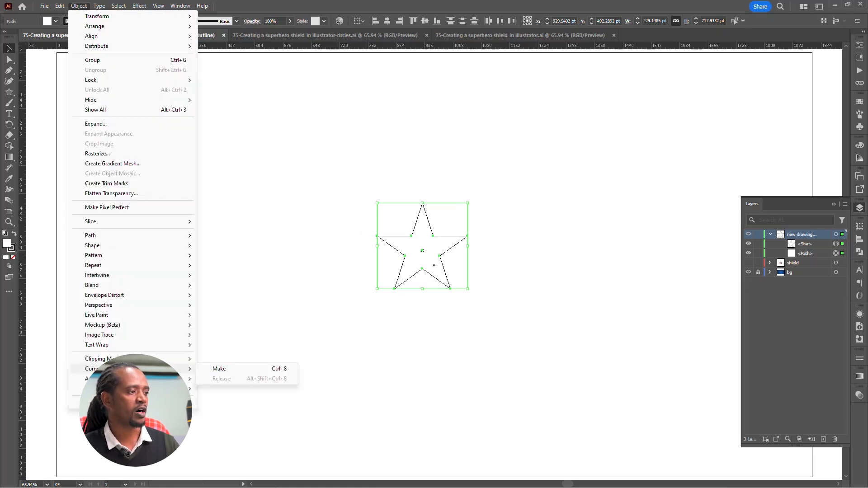
{"action": "left_click", "coordinate": [222, 370]}
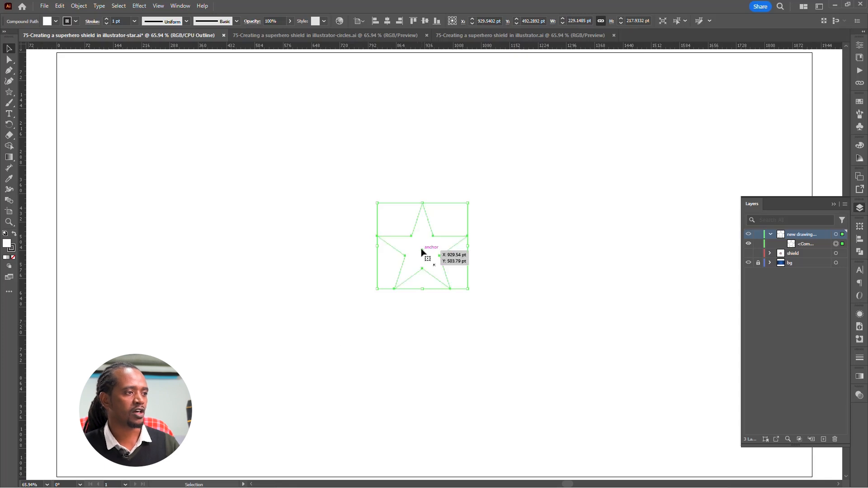
{"action": "left_click_drag", "start_coordinate": [421, 252], "coordinate": [433, 267]}
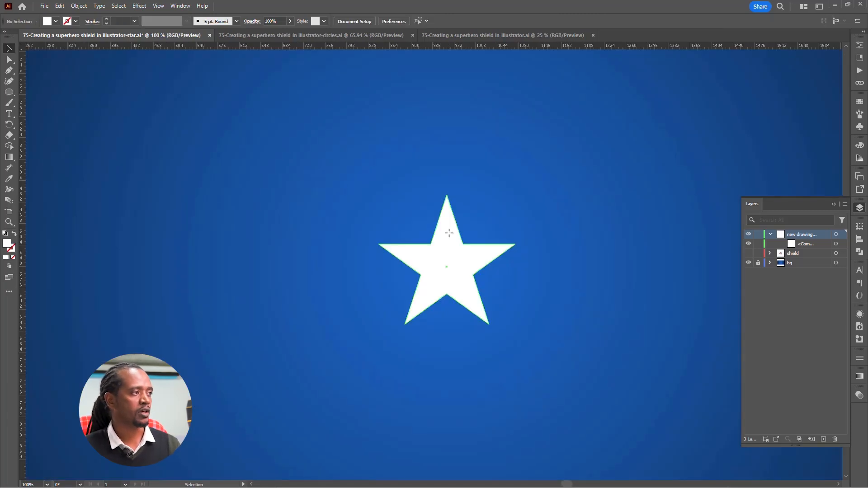
Draw a white circle about 240 pt in diameter outward from the star's centre point using the Ellipse tool
{"action": "left_click", "coordinate": [9, 91]}
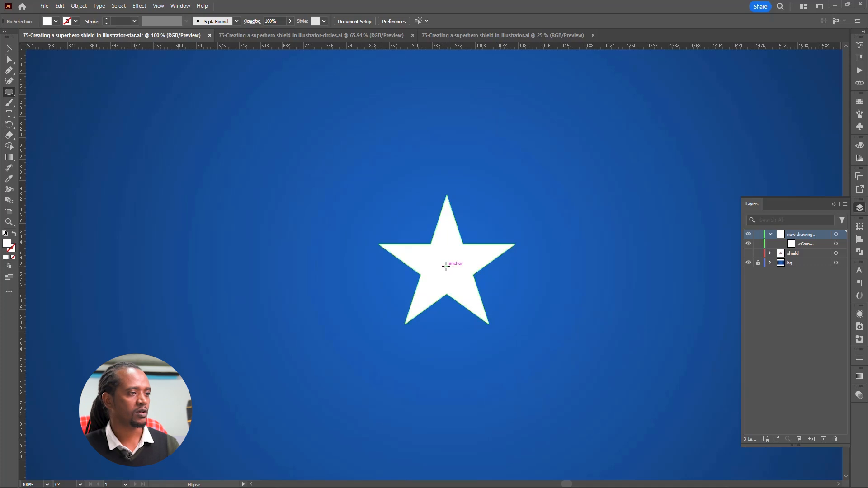
{"action": "left_click_drag", "start_coordinate": [445, 266], "coordinate": [508, 337]}
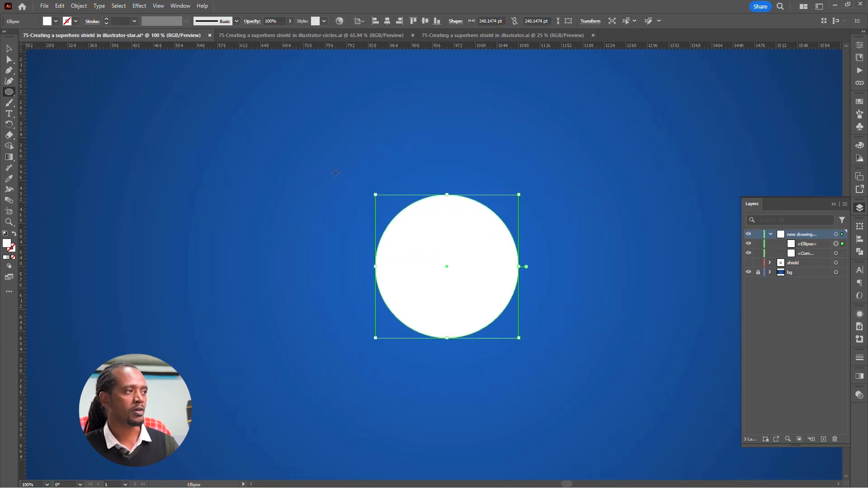
Send the white circle to the back behind the star and fill it with the dark blue swatch colour using the Eyedropper
{"action": "right_click", "coordinate": [448, 249]}
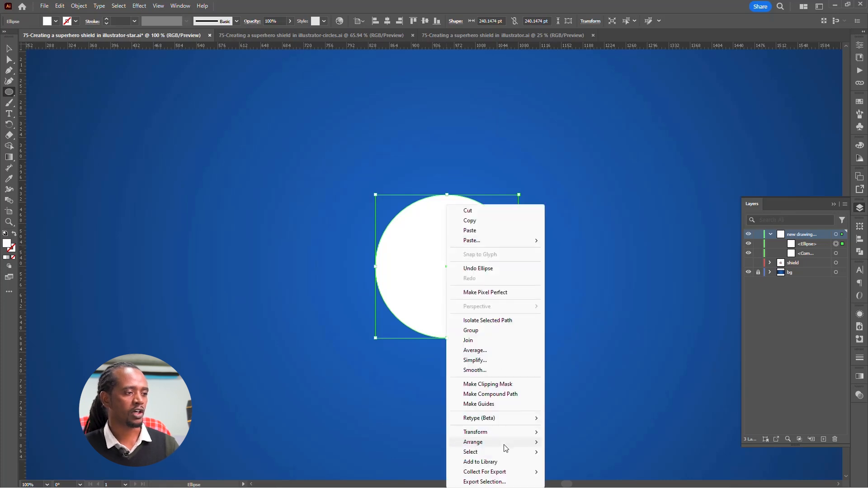
{"action": "mouse_move", "coordinate": [503, 444]}
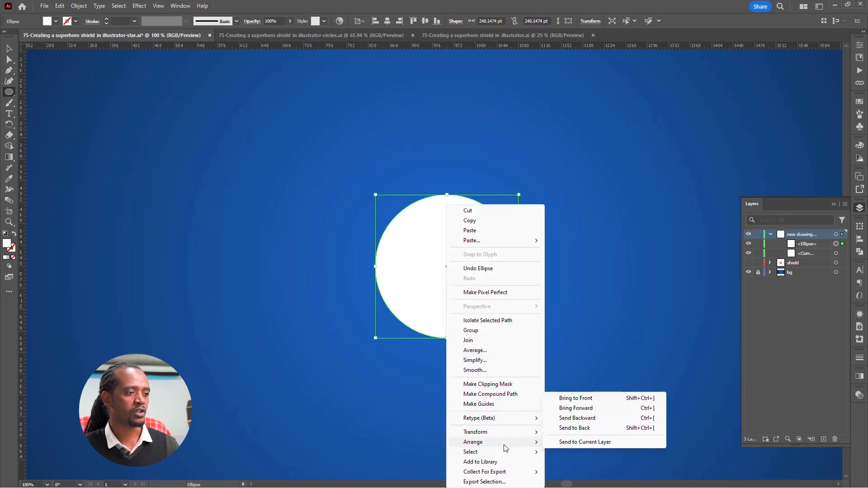
{"action": "left_click", "coordinate": [574, 429]}
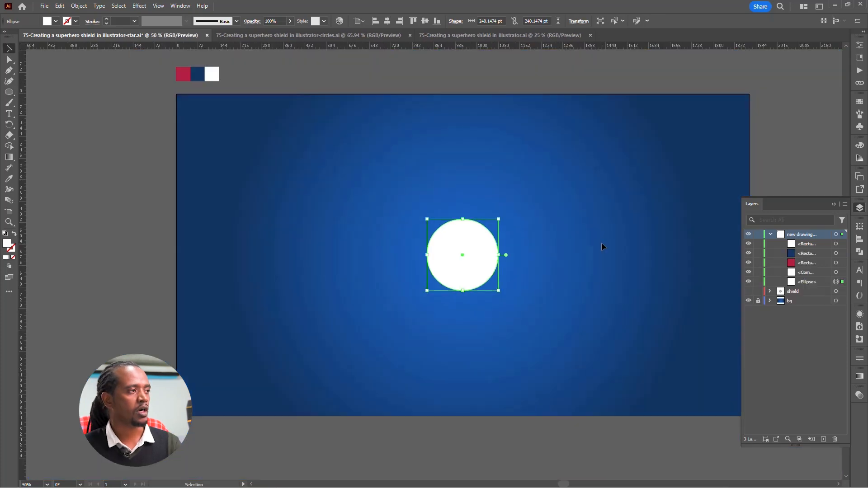
{"action": "key", "text": "i"}
{"action": "left_click", "coordinate": [197, 77]}
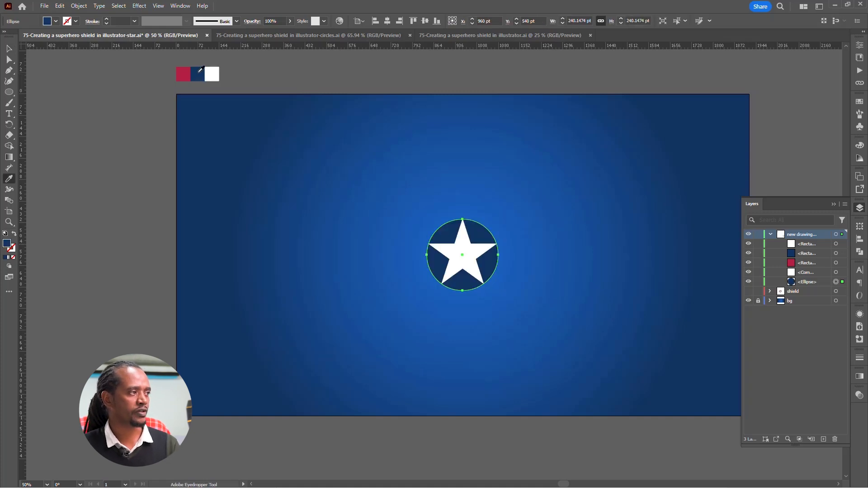
Create a second circle centred on the star's centre point, adding 100 pt to the width and height for 340.1474 pt
{"action": "left_click", "coordinate": [9, 93]}
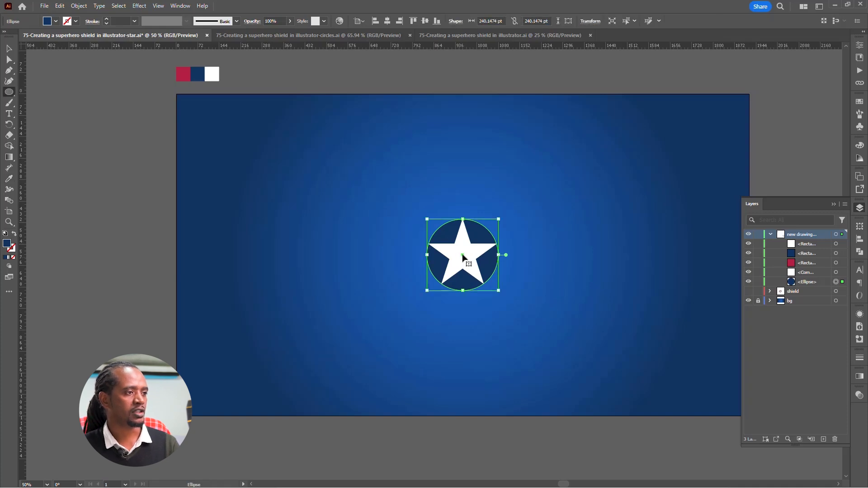
{"action": "scroll", "coordinate": [462, 255], "scroll_direction": "up", "scroll_amount": 2}
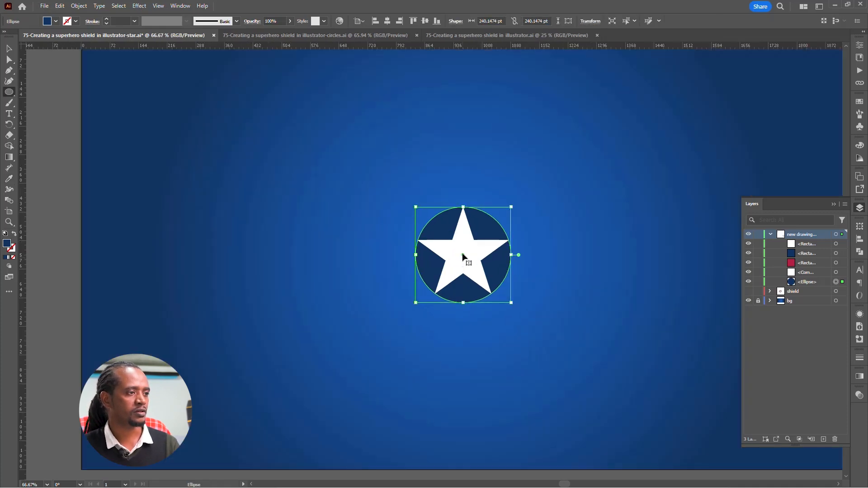
{"action": "key", "text": "ctrl+shift+a"}
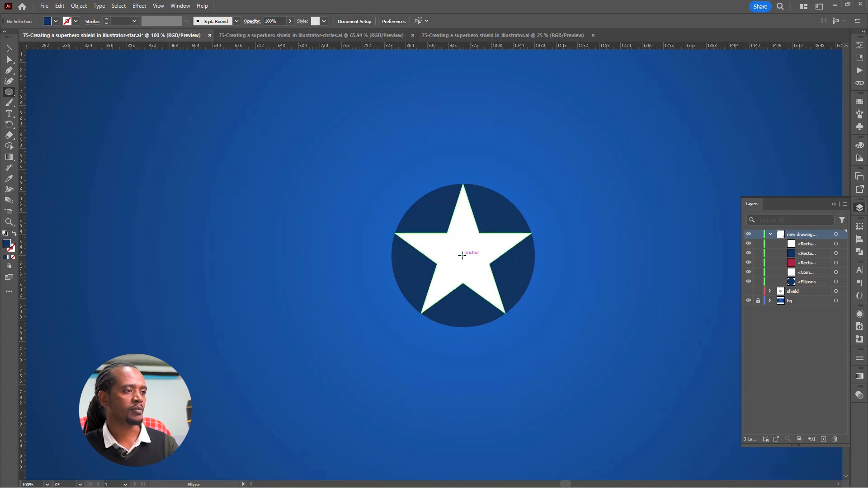
{"action": "left_click", "coordinate": [463, 255]}
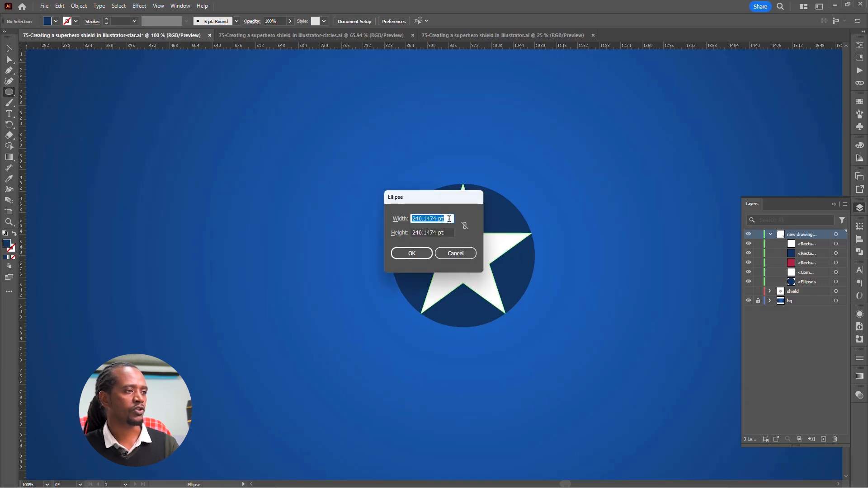
{"action": "left_click", "coordinate": [448, 218]}
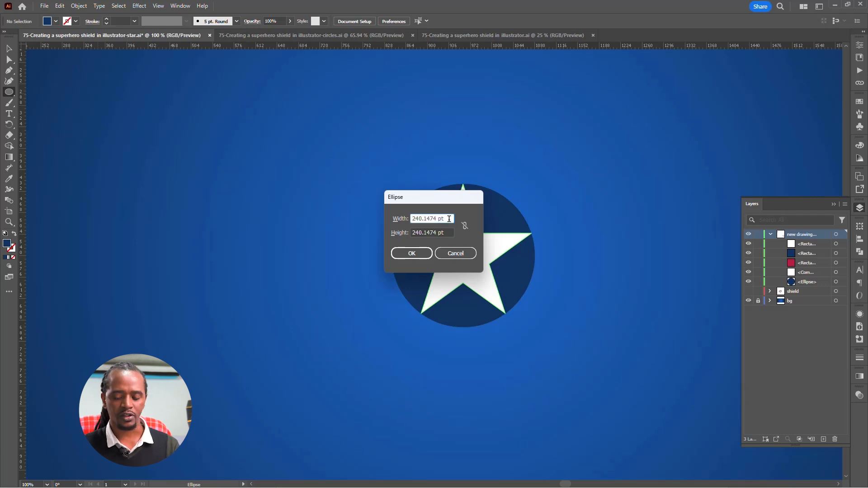
{"action": "type", "text": "+100"}
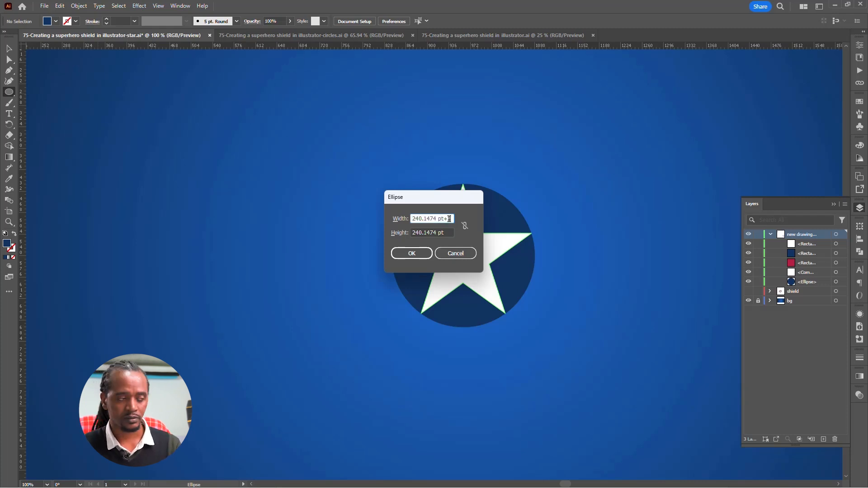
{"action": "left_click", "coordinate": [448, 233]}
{"action": "type", "text": "+100"}
{"action": "key", "text": "Return"}
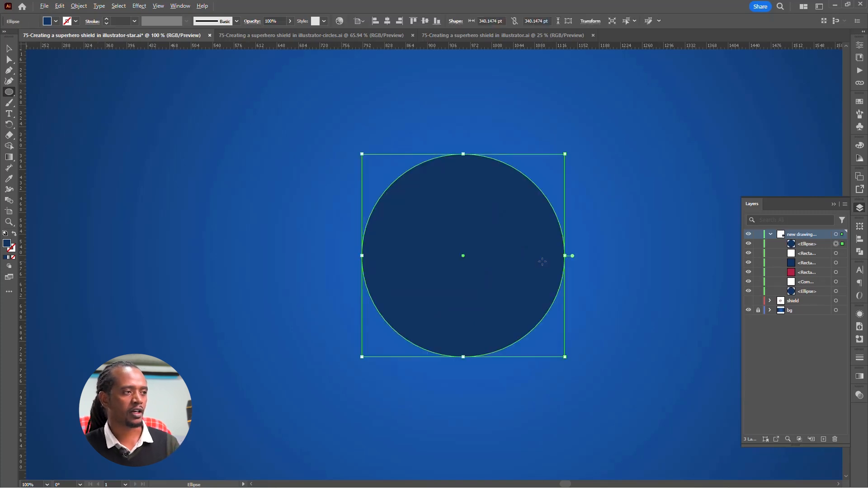
Fill the 340 pt circle with the red swatch colour and send it to the back behind the blue circle
{"action": "scroll", "coordinate": [542, 261], "scroll_direction": "down", "scroll_amount": 2}
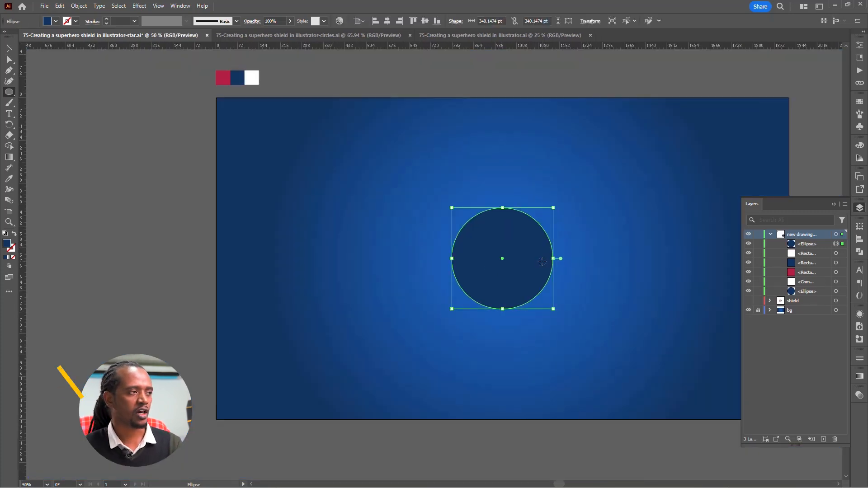
{"action": "key", "text": "i"}
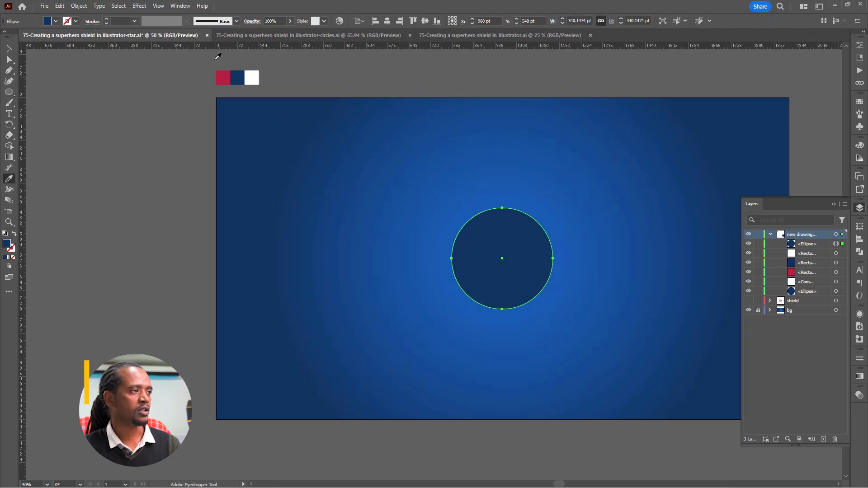
{"action": "left_click", "coordinate": [223, 77]}
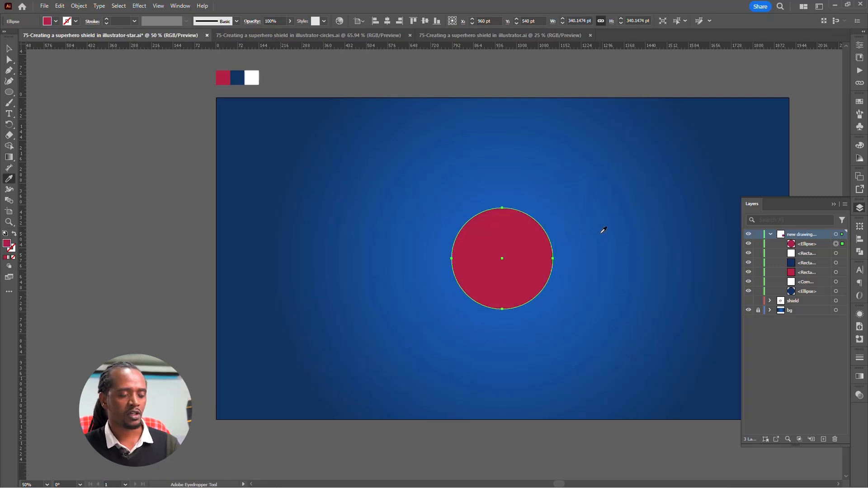
{"action": "key", "text": "ctrl+shift+bracketleft"}
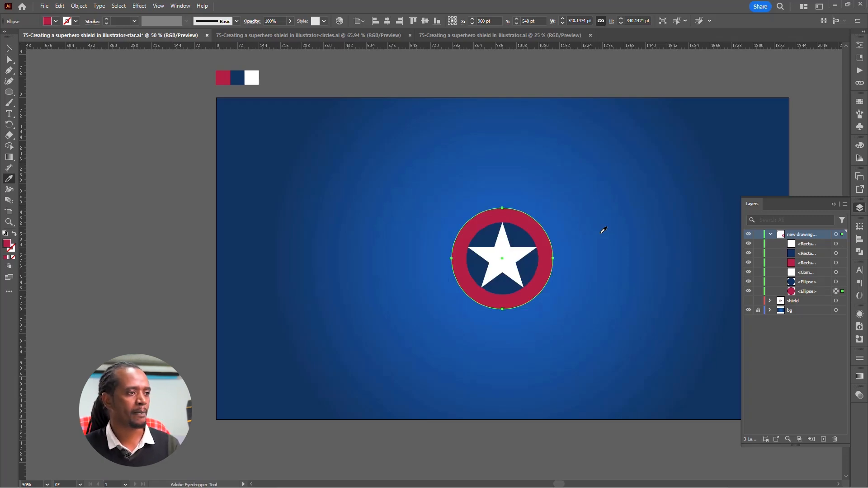
Create a third circle from the star's centre point, adding 100 pt to the width and height for 440.1474 pt
{"action": "left_click", "coordinate": [9, 91]}
{"action": "scroll", "coordinate": [501, 255], "scroll_direction": "up", "scroll_amount": 3}
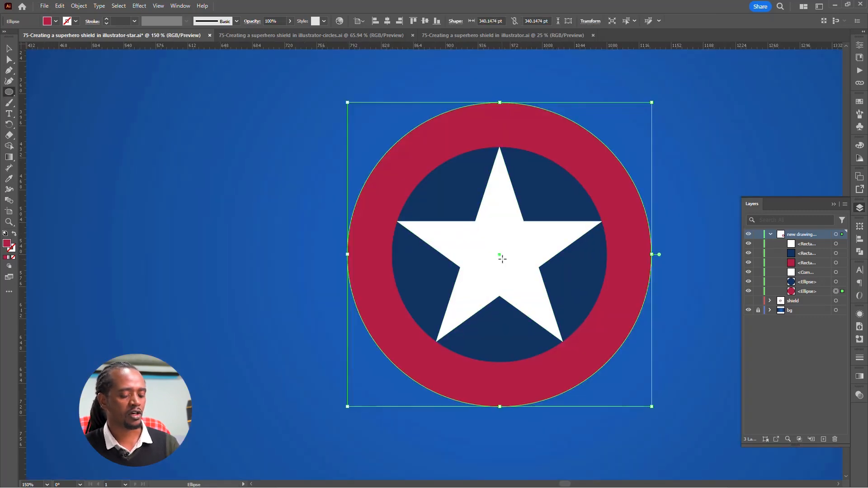
{"action": "left_click", "coordinate": [499, 254], "text": "alt"}
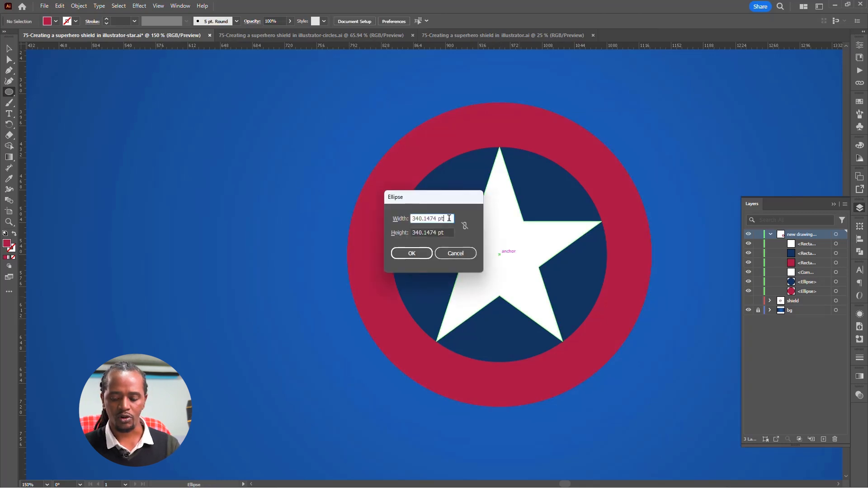
{"action": "type", "text": "+100"}
{"action": "left_click", "coordinate": [452, 232]}
{"action": "type", "text": "+100"}
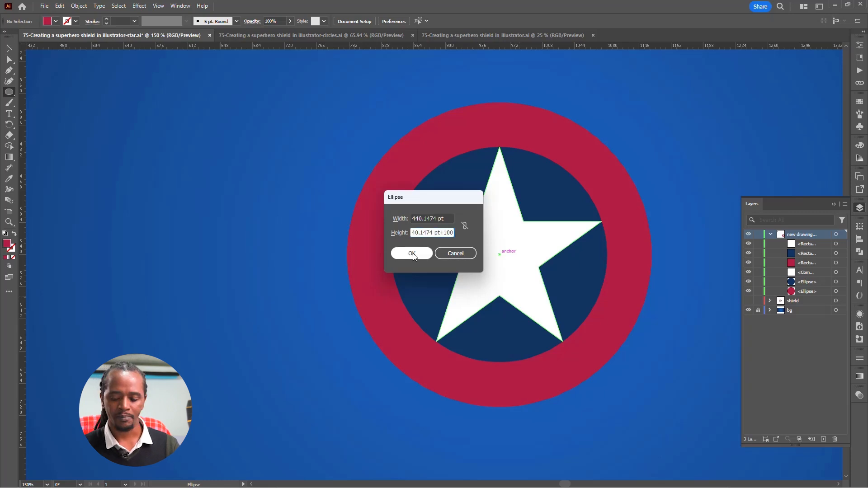
{"action": "left_click", "coordinate": [413, 252]}
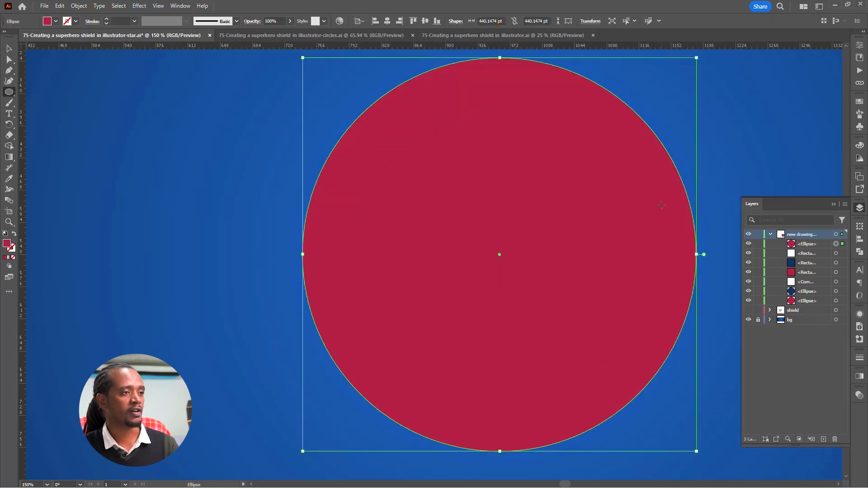
Send the 440 pt circle to the back and fill it with white sampled from the star
{"action": "key", "text": "ctrl+shift+bracketleft"}
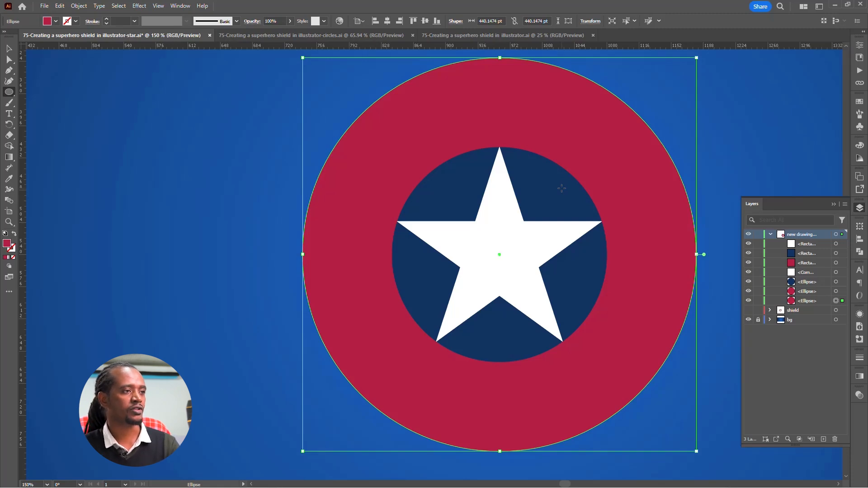
{"action": "key", "text": "i"}
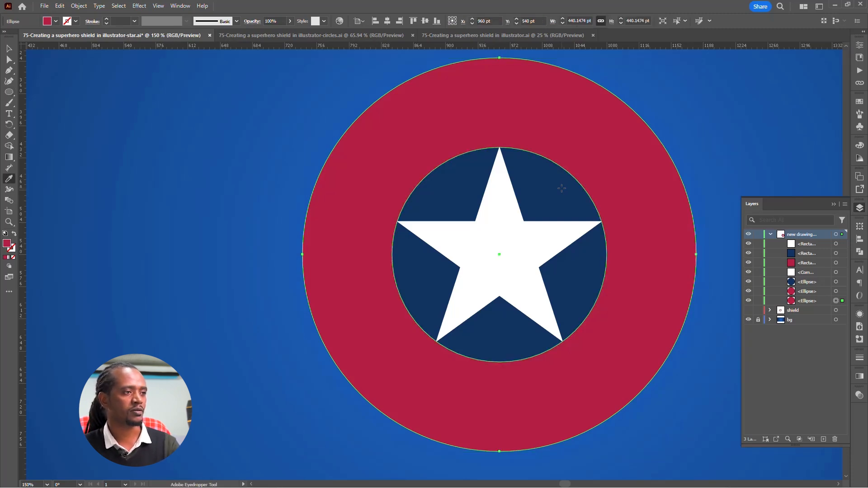
{"action": "left_click", "coordinate": [506, 226]}
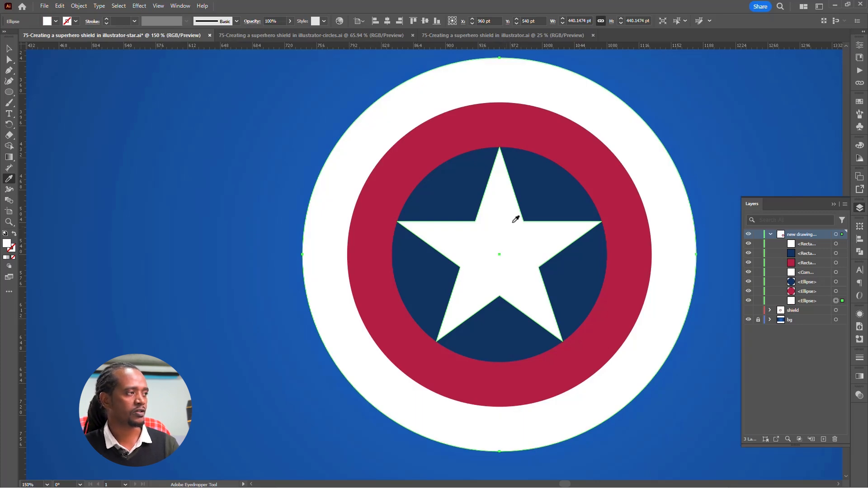
Create a fourth circle from the star's centre point, adding 100 pt to the width and height for 540.1474 pt
{"action": "key", "text": "ctrl"}
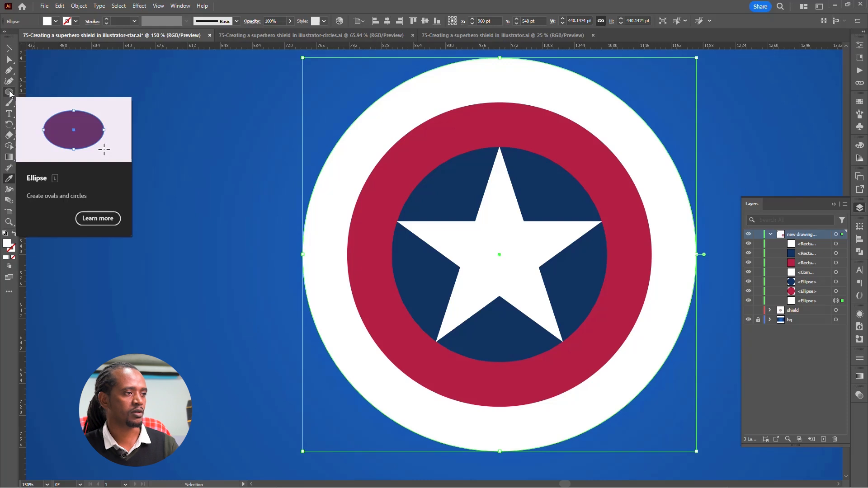
{"action": "left_click", "coordinate": [9, 92]}
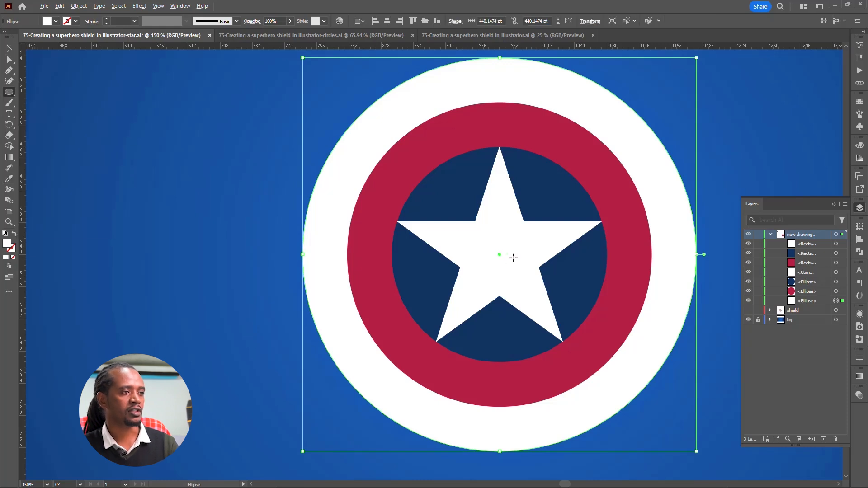
{"action": "key", "text": "ctrl"}
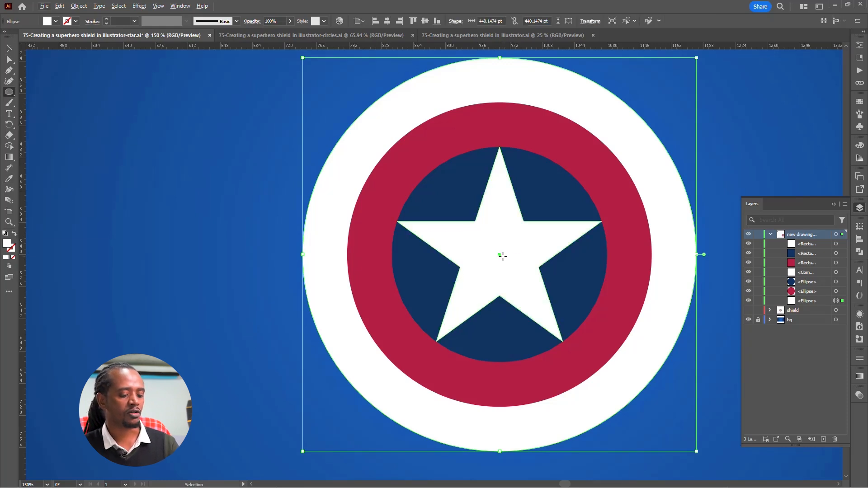
{"action": "left_click", "coordinate": [499, 255]}
{"action": "left_click", "coordinate": [450, 219]}
{"action": "type", "text": "+"}
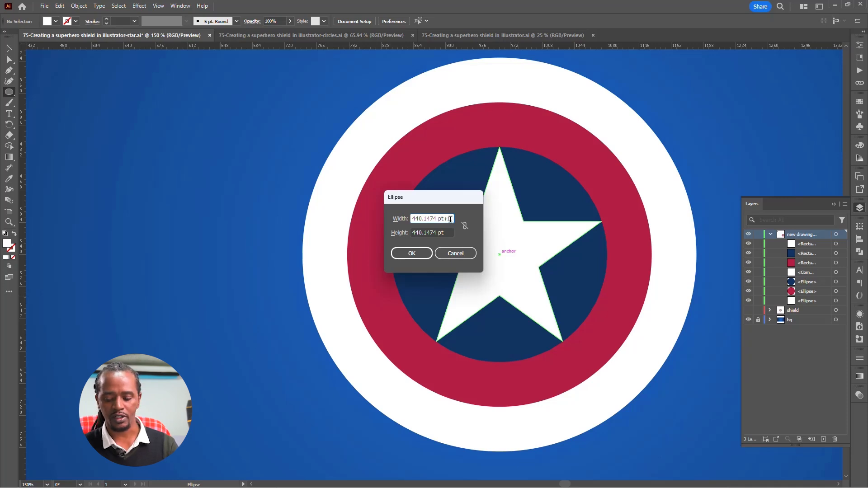
{"action": "type", "text": "100"}
{"action": "key", "text": "Tab"}
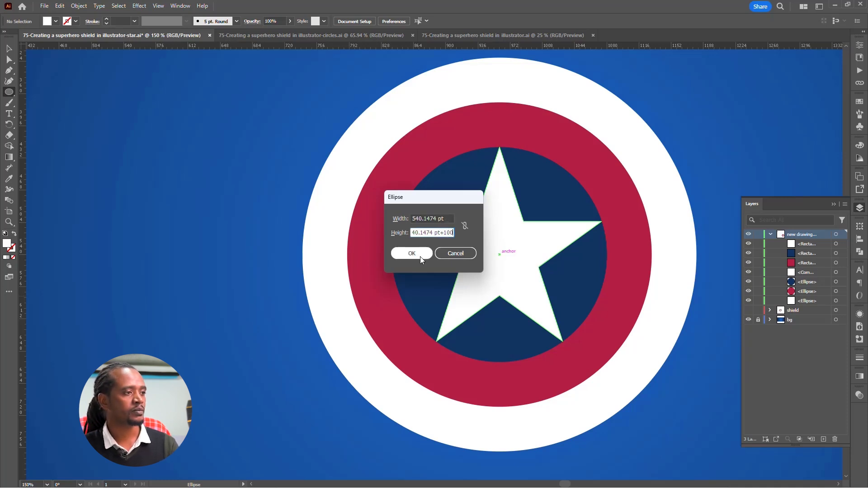
{"action": "left_click", "coordinate": [412, 253]}
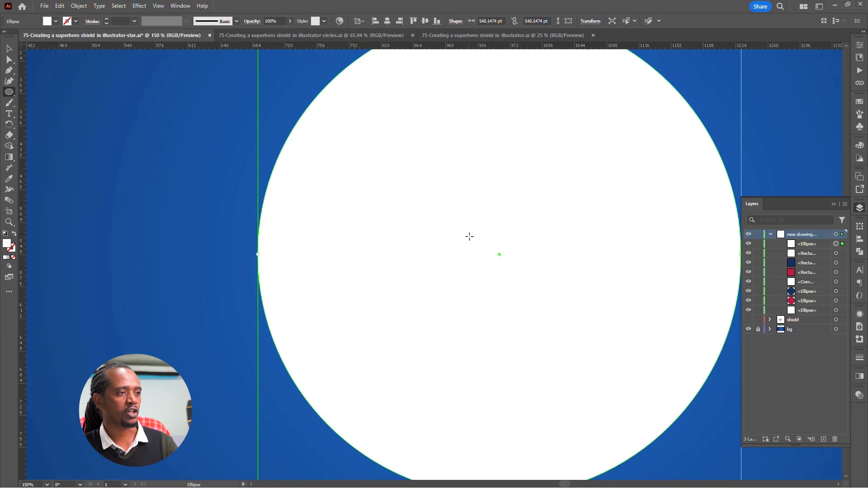
Fill the 540 pt circle with the red swatch colour, send it to the back, and deselect it
{"action": "scroll", "coordinate": [470, 236], "scroll_direction": "down", "scroll_amount": 3}
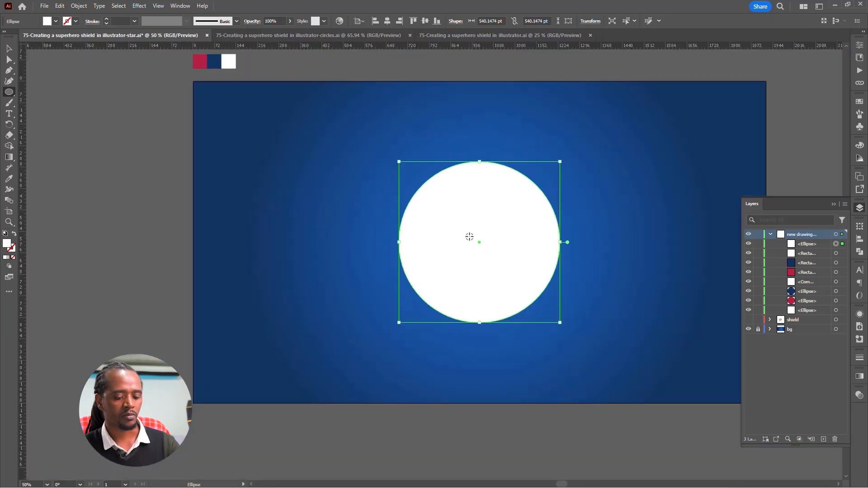
{"action": "key", "text": "i"}
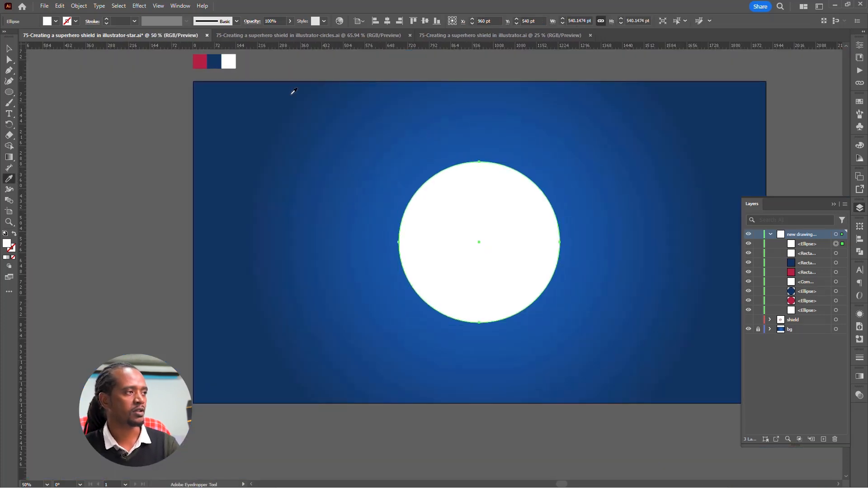
{"action": "left_click", "coordinate": [200, 61]}
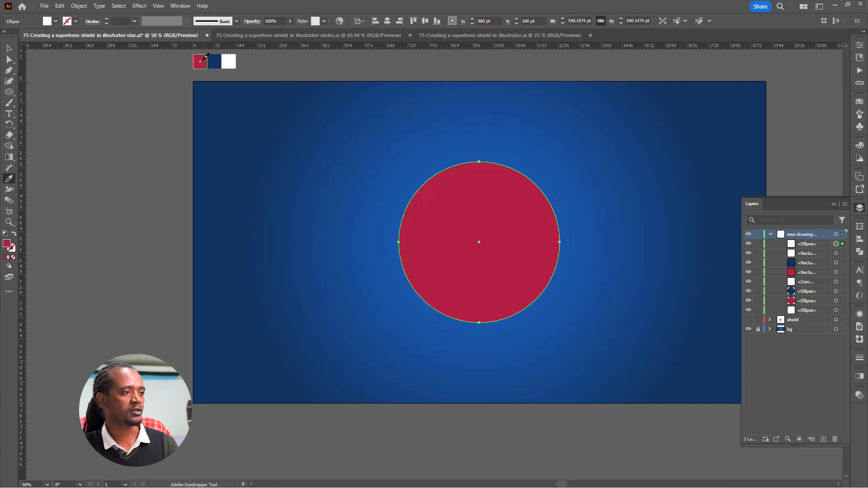
{"action": "key", "text": "v"}
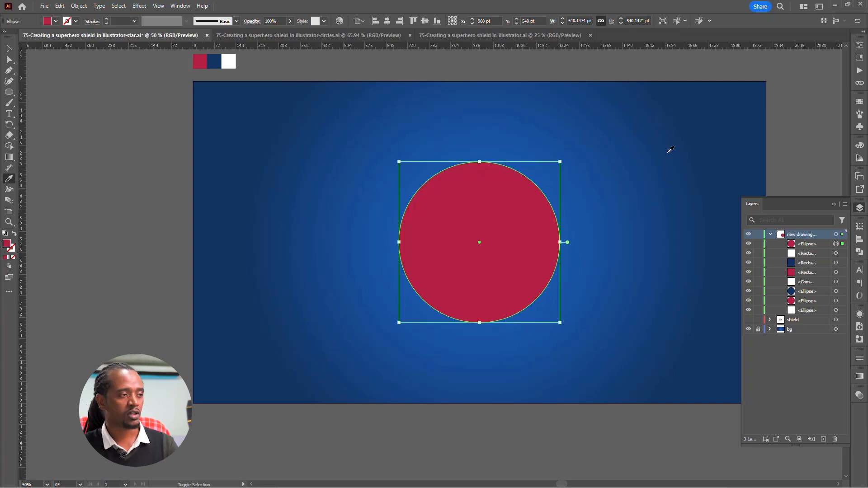
{"action": "key", "text": "ctrl+shift+bracketleft"}
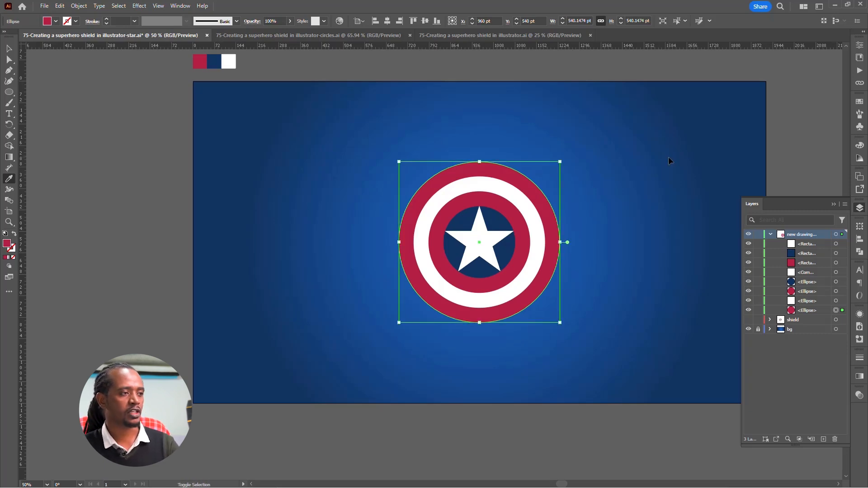
{"action": "left_click", "coordinate": [668, 156], "text": "ctrl"}
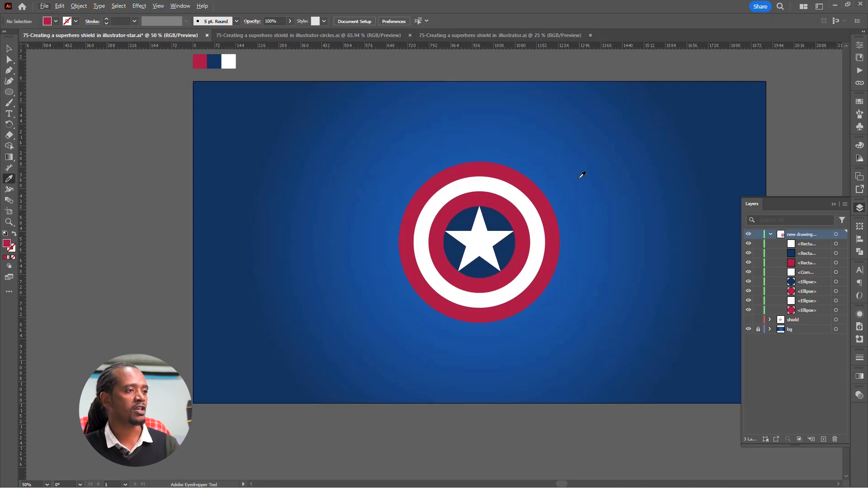
{"action": "key", "text": "v"}
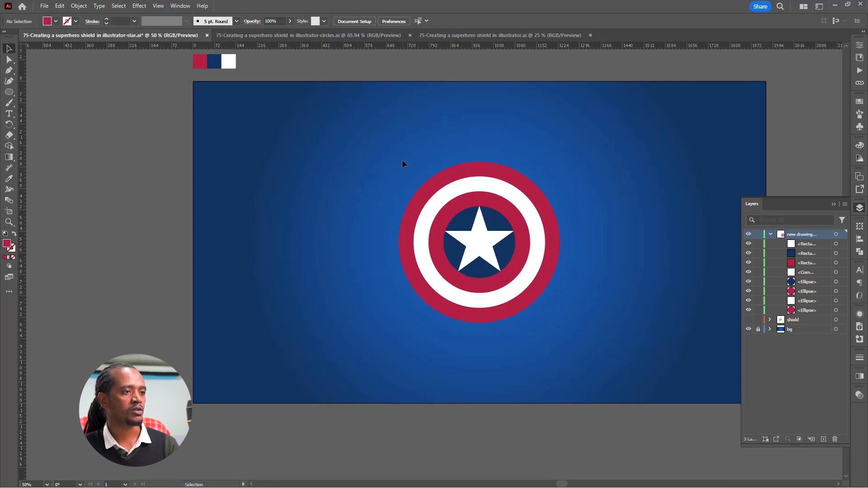
Start a Multiply drop shadow on the star and all four circles with 50% opacity
{"action": "left_click_drag", "start_coordinate": [400, 158], "coordinate": [580, 345]}
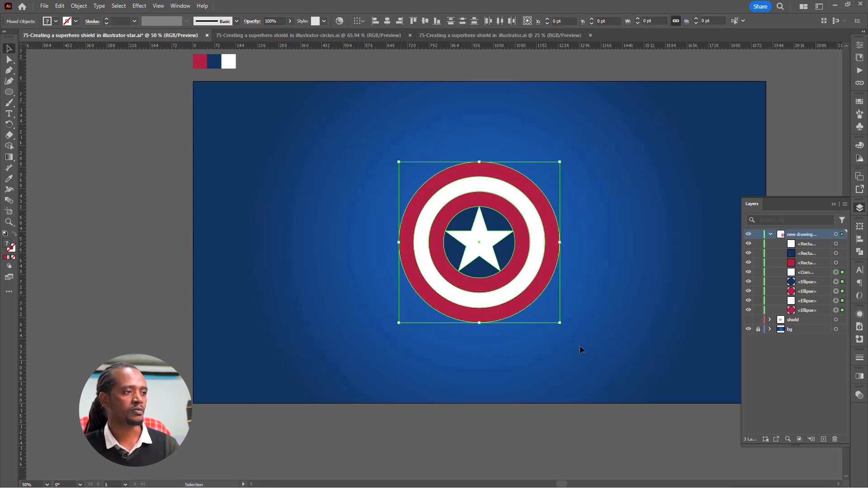
{"action": "left_click", "coordinate": [139, 6]}
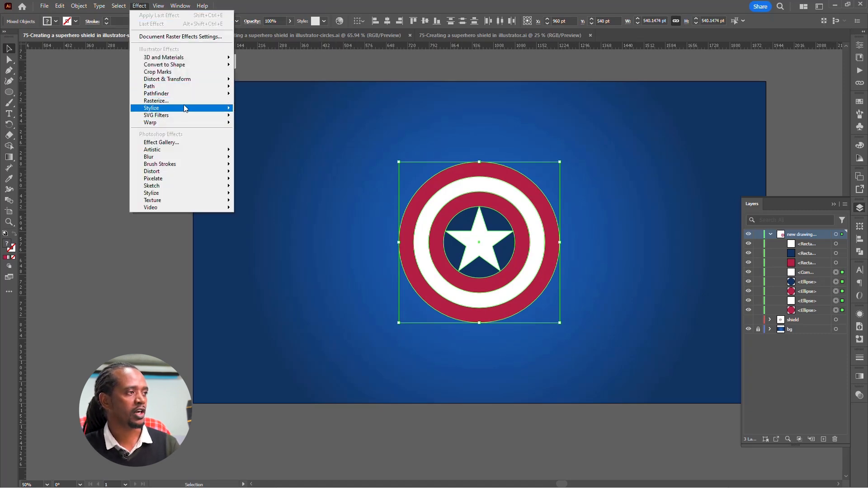
{"action": "mouse_move", "coordinate": [184, 107]}
{"action": "left_click", "coordinate": [279, 110]}
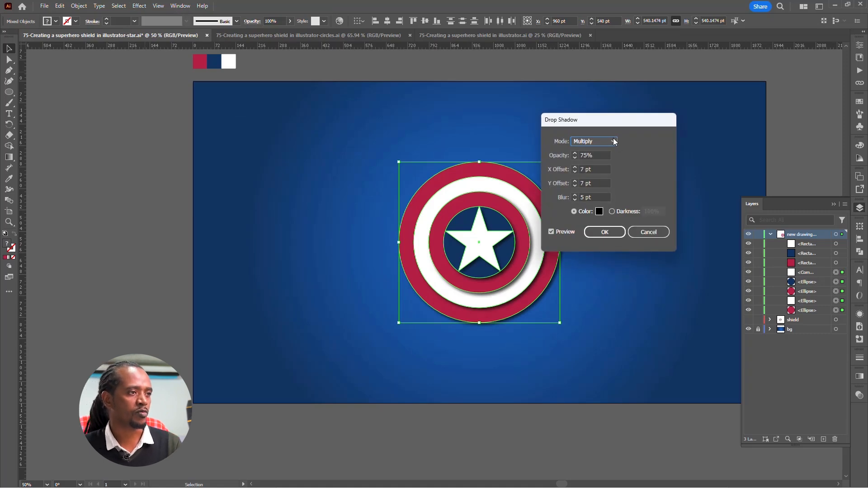
{"action": "key", "text": "Tab"}
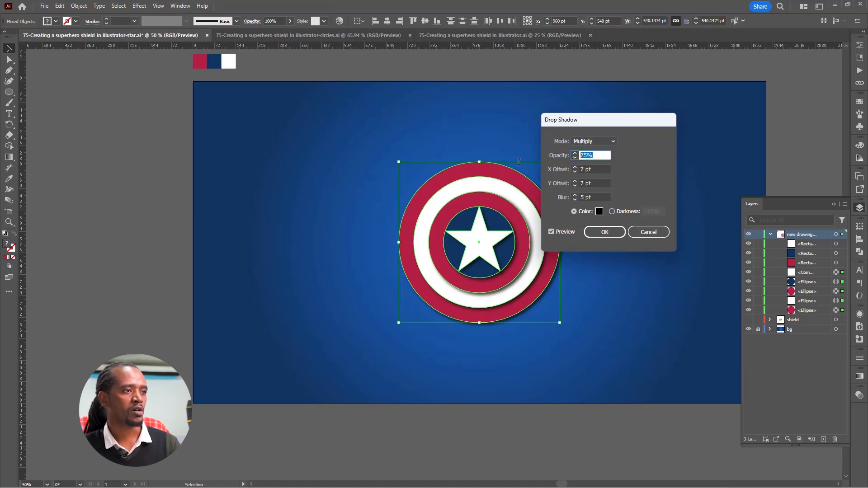
{"action": "type", "text": "50"}
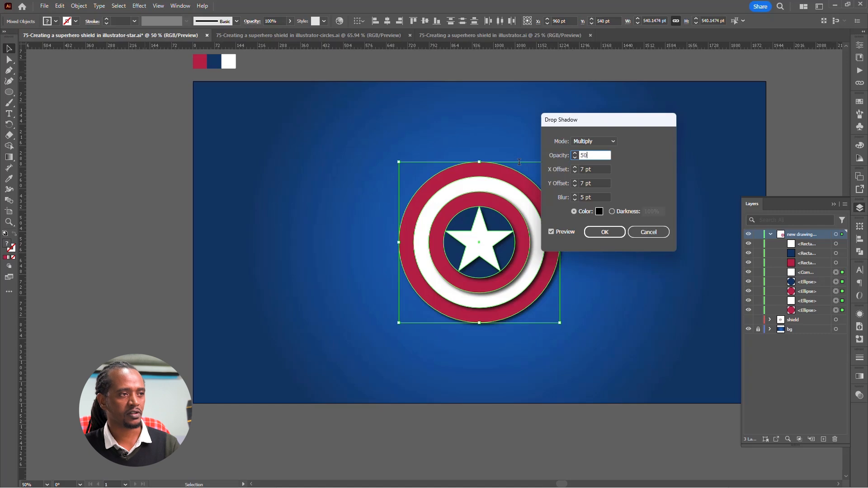
Set the drop shadow's X offset to -1 pt, Y offset to 1 pt and blur to 0 pt, and apply it
{"action": "key", "text": "Tab"}
{"action": "type", "text": "-"}
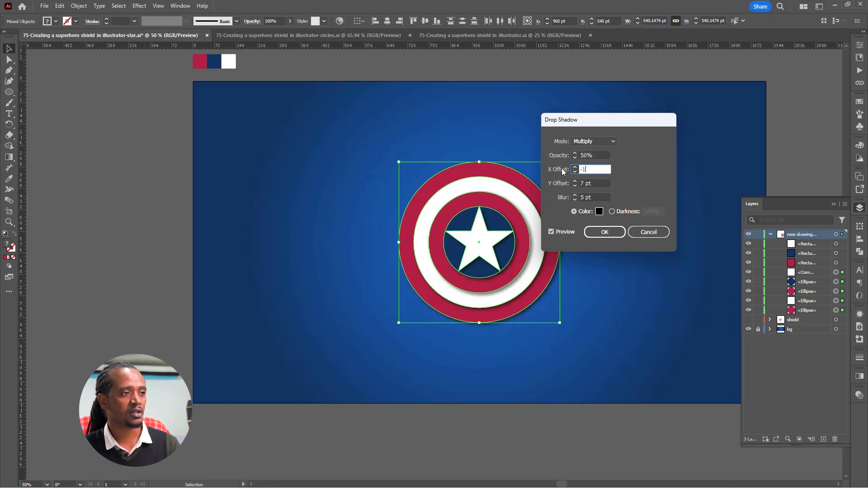
{"action": "type", "text": "1"}
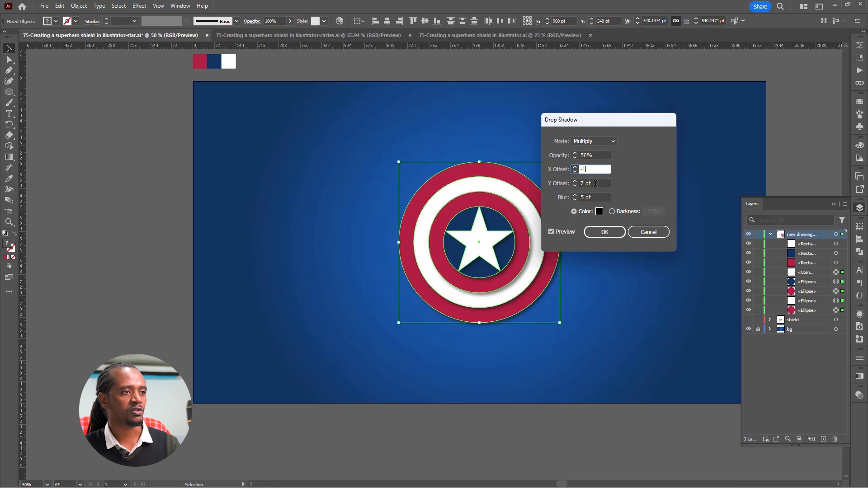
{"action": "key", "text": "Tab"}
{"action": "type", "text": "1"}
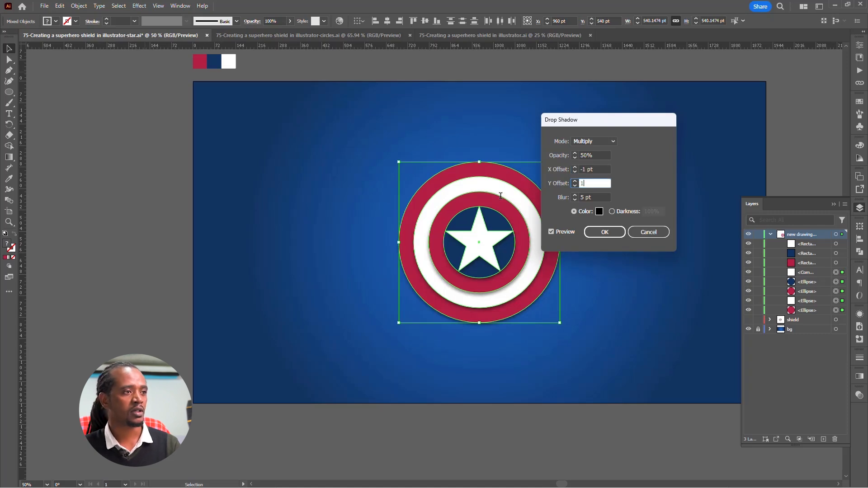
{"action": "key", "text": "Tab"}
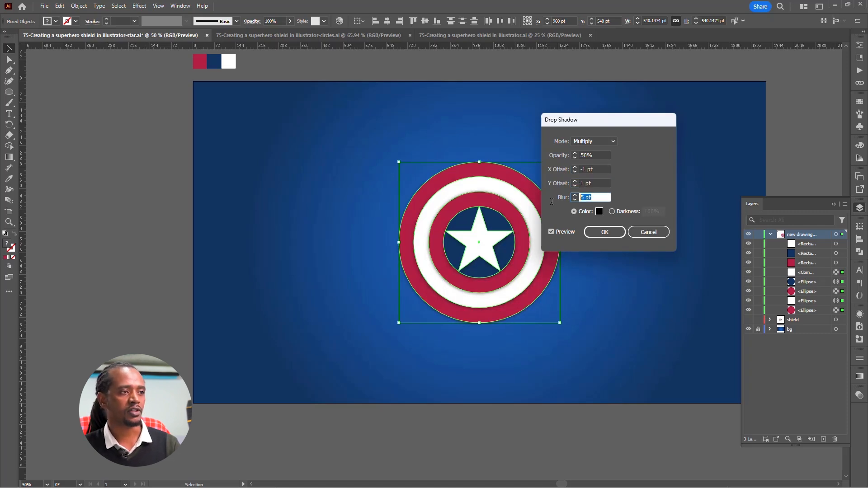
{"action": "type", "text": "0"}
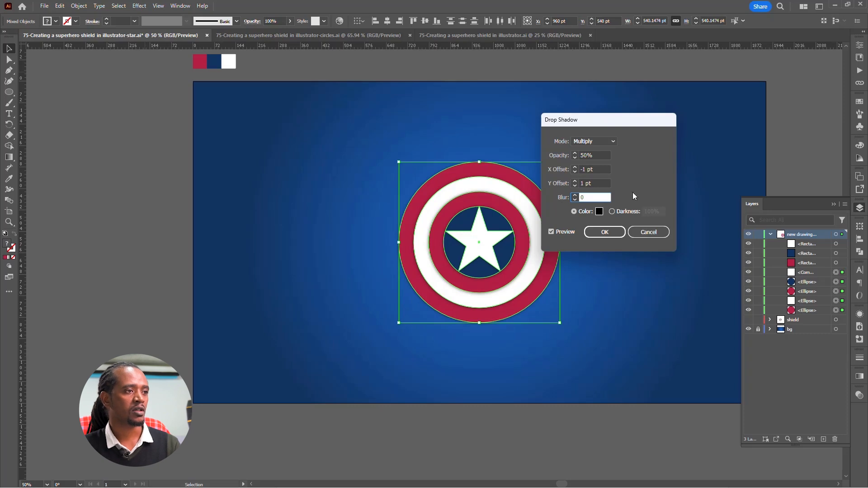
{"action": "left_click", "coordinate": [605, 231]}
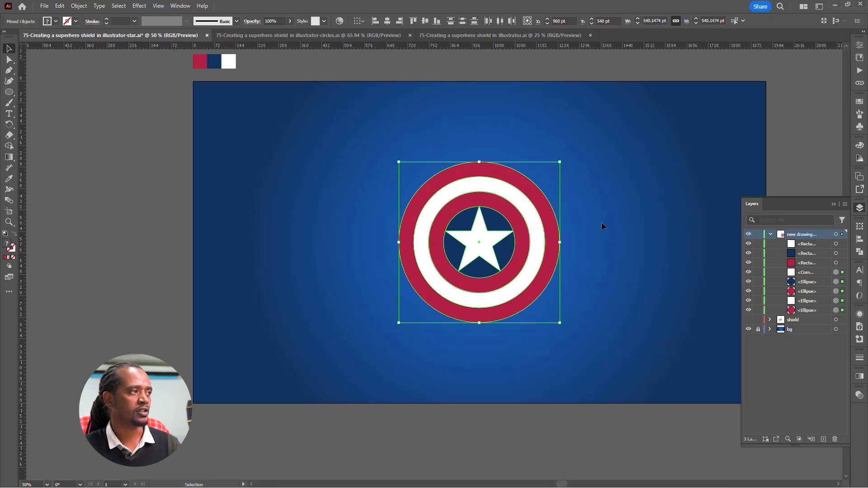
Add a second drop shadow to the star and circles, coloured white (ffffff)
{"action": "left_click", "coordinate": [141, 7]}
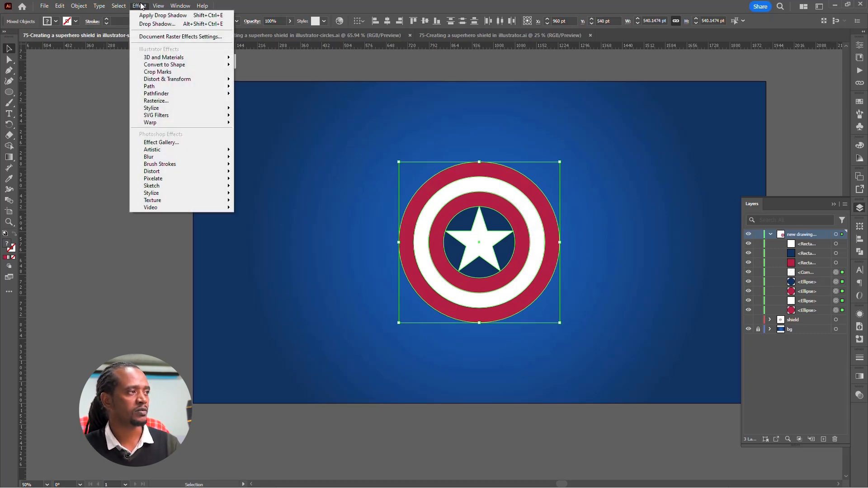
{"action": "left_click", "coordinate": [172, 24]}
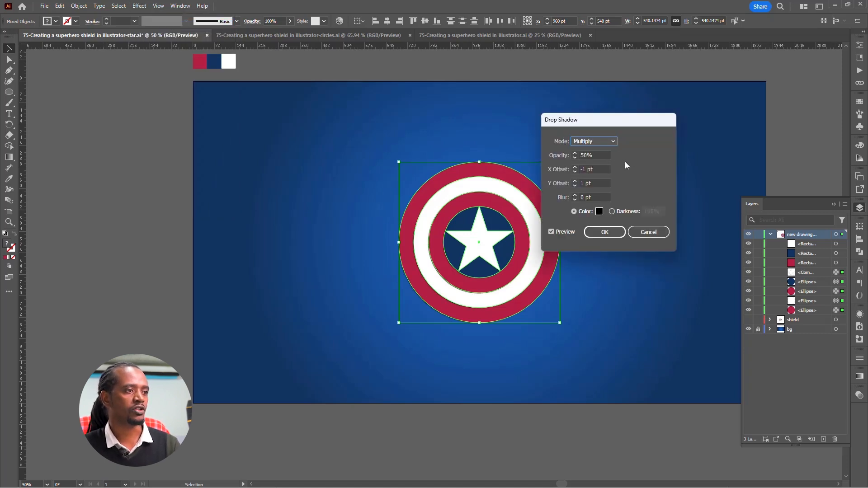
{"action": "left_click", "coordinate": [599, 212]}
{"action": "type", "text": "ffffff"}
{"action": "left_click", "coordinate": [520, 180]}
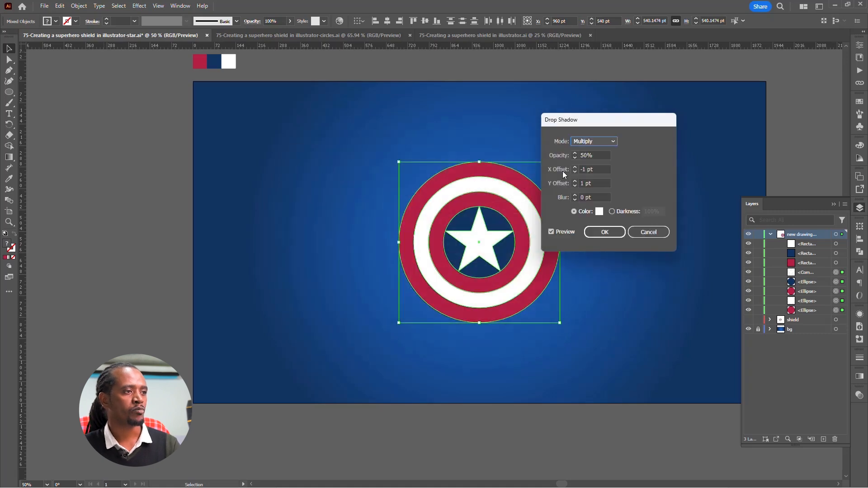
Set the white shadow to Screen mode with X offset 1 pt and Y offset -1 pt, apply it and deselect the artwork
{"action": "left_click", "coordinate": [614, 140]}
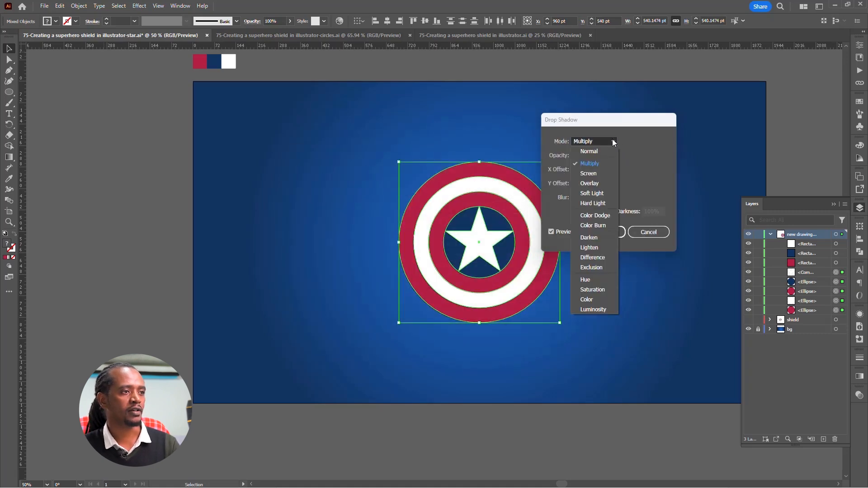
{"action": "left_click", "coordinate": [589, 174]}
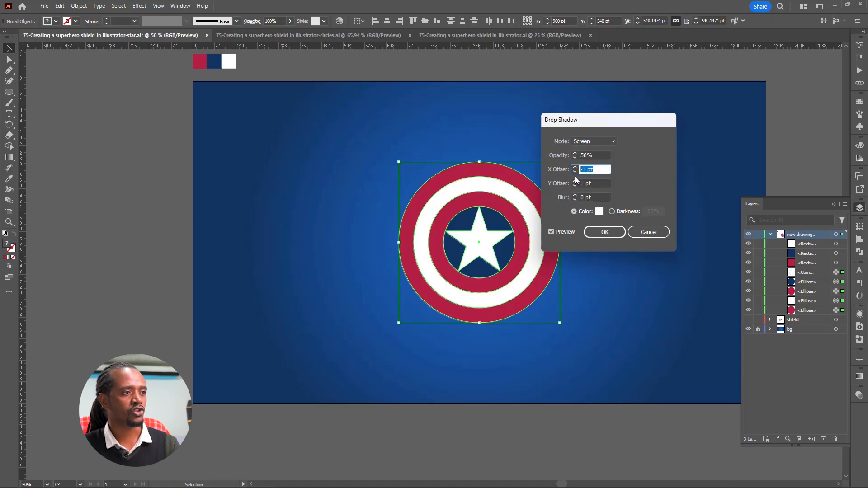
{"action": "type", "text": "1"}
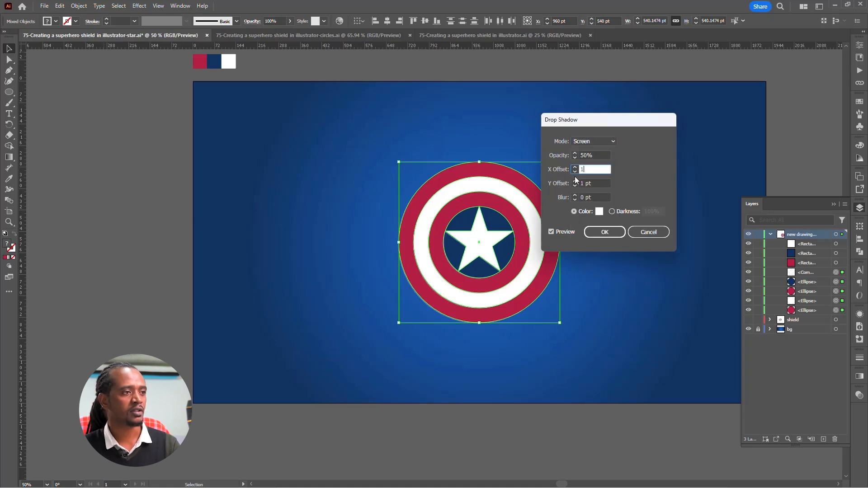
{"action": "key", "text": "Tab"}
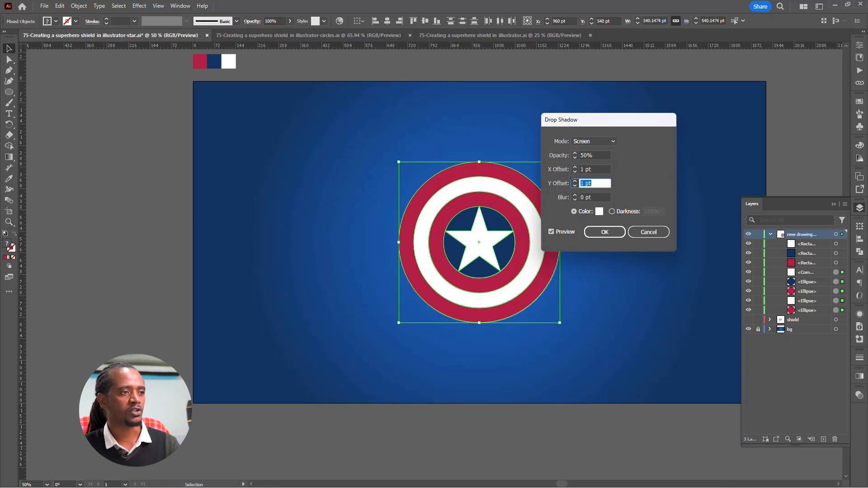
{"action": "type", "text": "-1"}
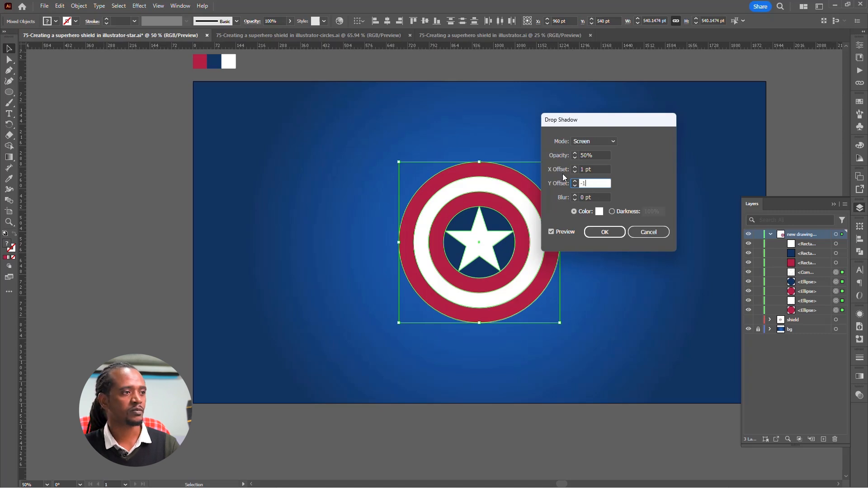
{"action": "left_click", "coordinate": [605, 232]}
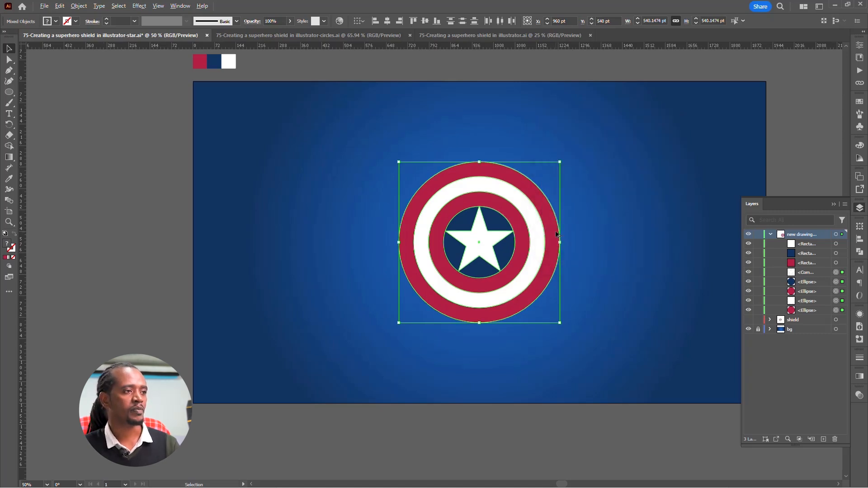
{"action": "left_click", "coordinate": [594, 165]}
Add another Multiply drop shadow to the outermost red circle with X offset -2 pt and Y offset 2 pt
{"action": "key", "text": "ctrl+="}
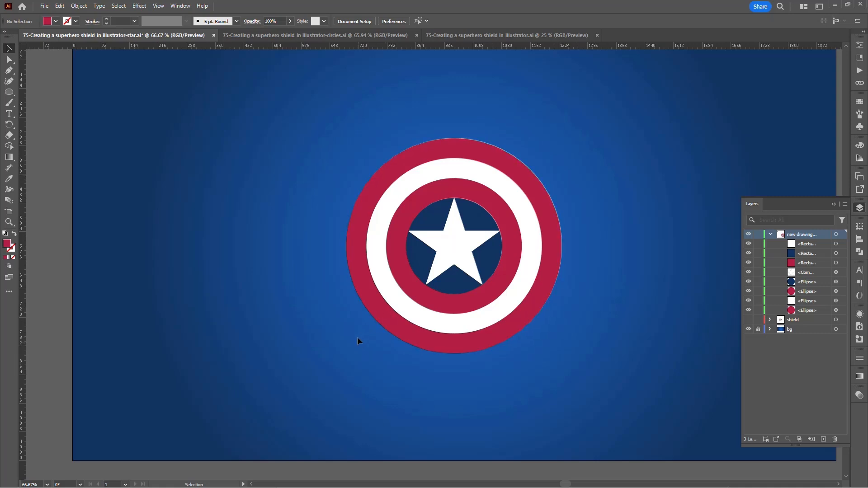
{"action": "key", "text": "shift+F6"}
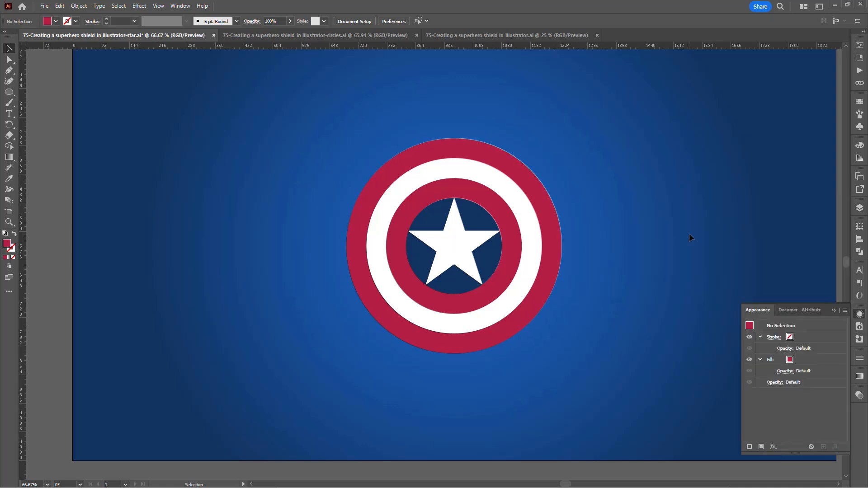
{"action": "left_click", "coordinate": [549, 218]}
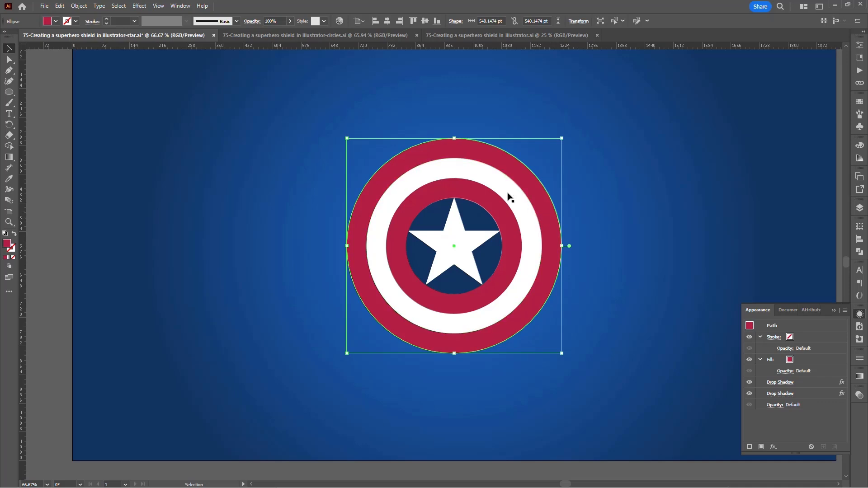
{"action": "left_click", "coordinate": [136, 7]}
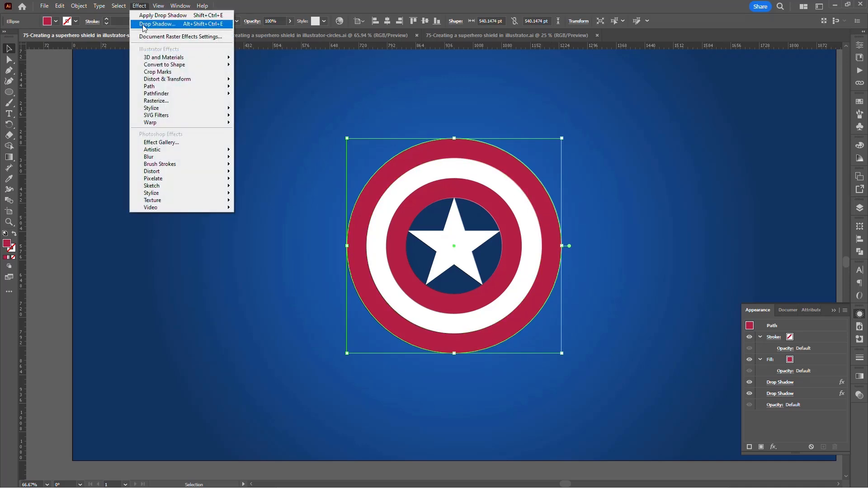
{"action": "left_click", "coordinate": [144, 25]}
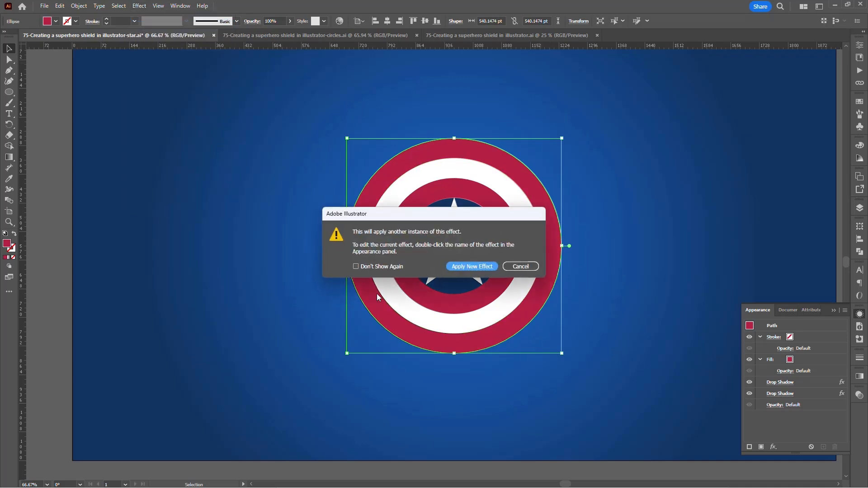
{"action": "left_click", "coordinate": [482, 268]}
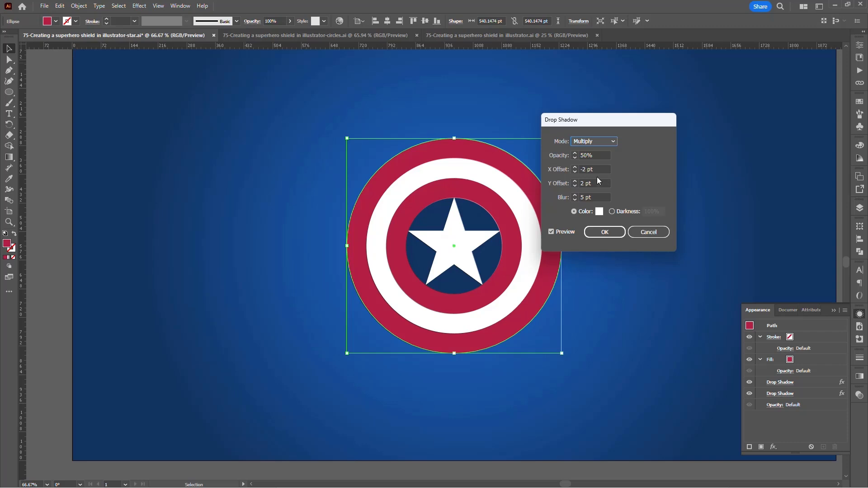
Set the outer circle's new shadow to 2 pt blur and black, apply it, and save the document
{"action": "left_click_drag", "start_coordinate": [594, 195], "coordinate": [573, 197]}
{"action": "type", "text": "2"}
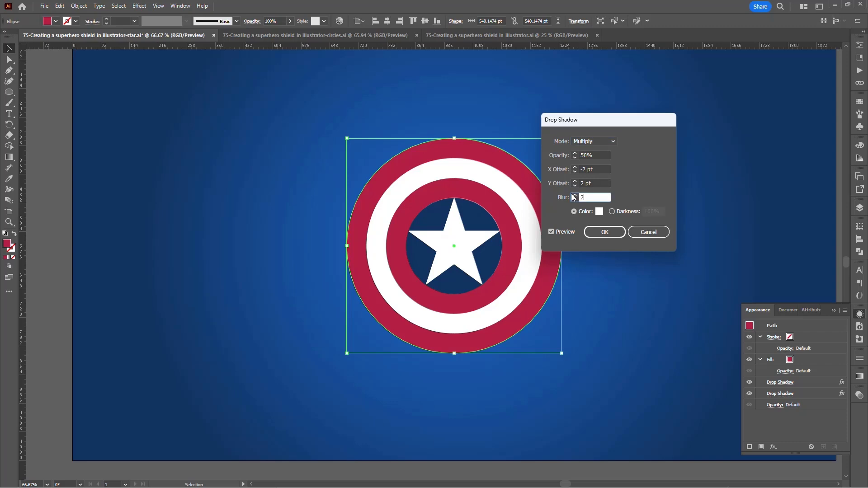
{"action": "left_click", "coordinate": [599, 213]}
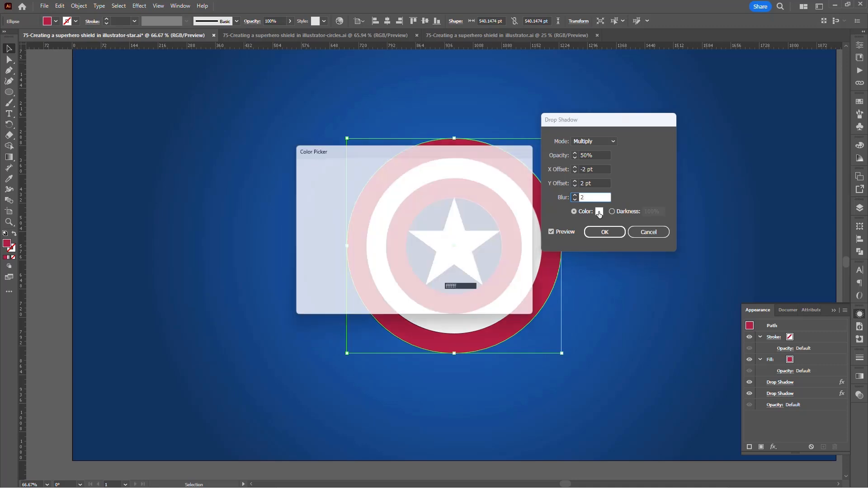
{"action": "left_click_drag", "start_coordinate": [427, 257], "coordinate": [431, 308]}
{"action": "left_click", "coordinate": [518, 185]}
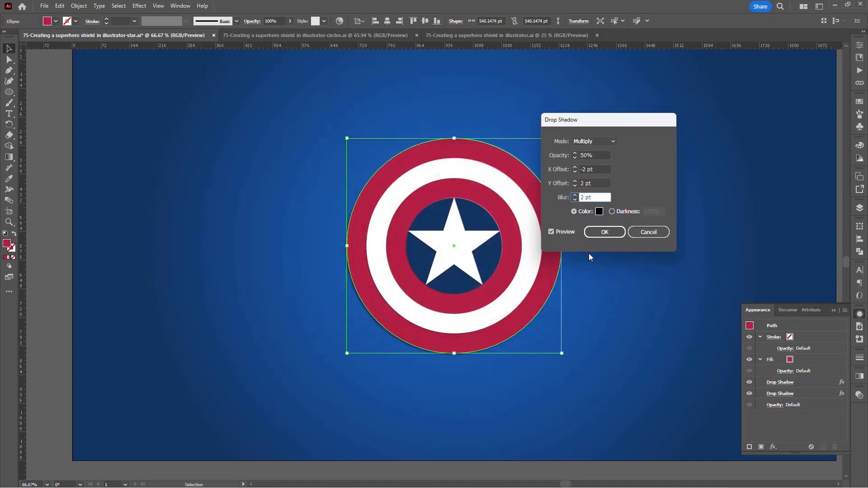
{"action": "left_click", "coordinate": [606, 232]}
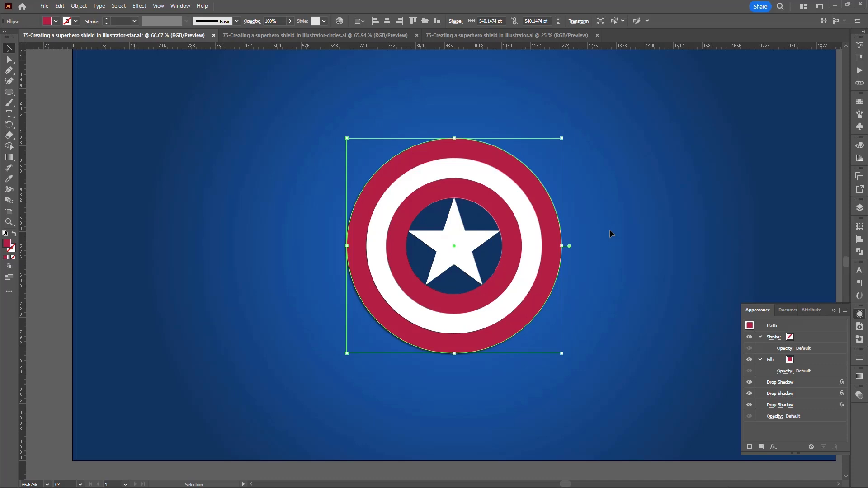
{"action": "key", "text": "ctrl+s"}
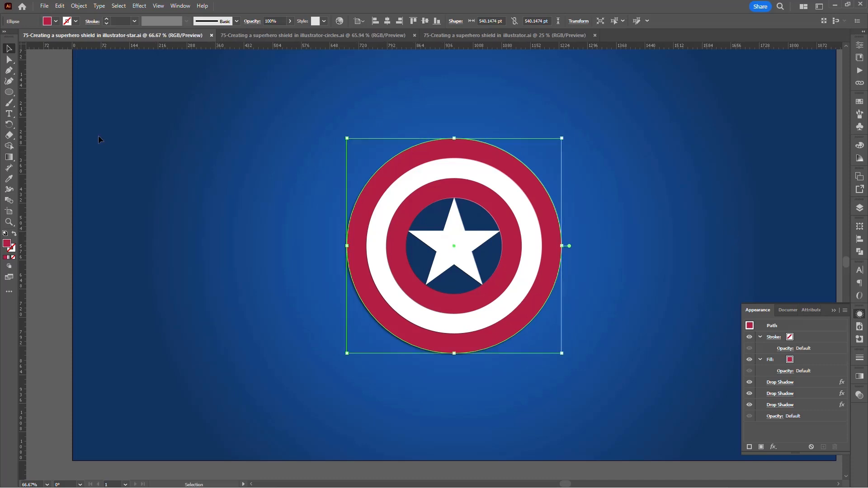
Draw a lens flare about 1443 pt wide centred on the shield's upper-right inner rings, ending its rings on the lower-left white band
{"action": "left_click", "coordinate": [15, 94]}
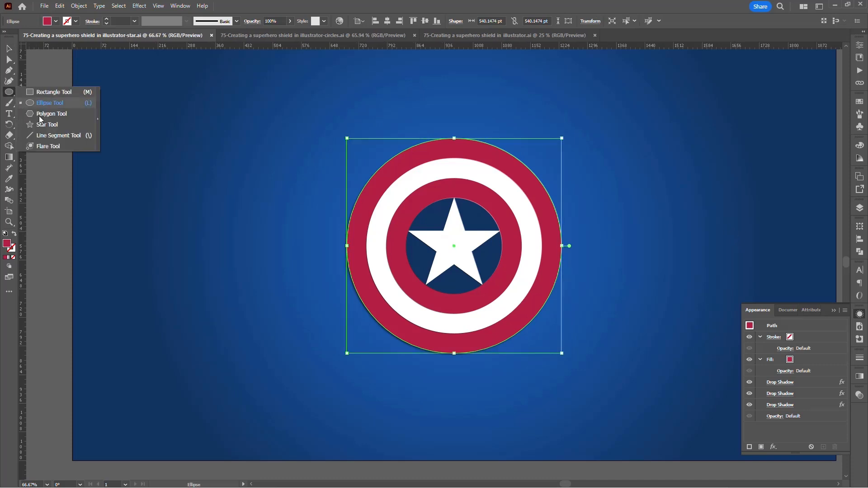
{"action": "left_click", "coordinate": [50, 146]}
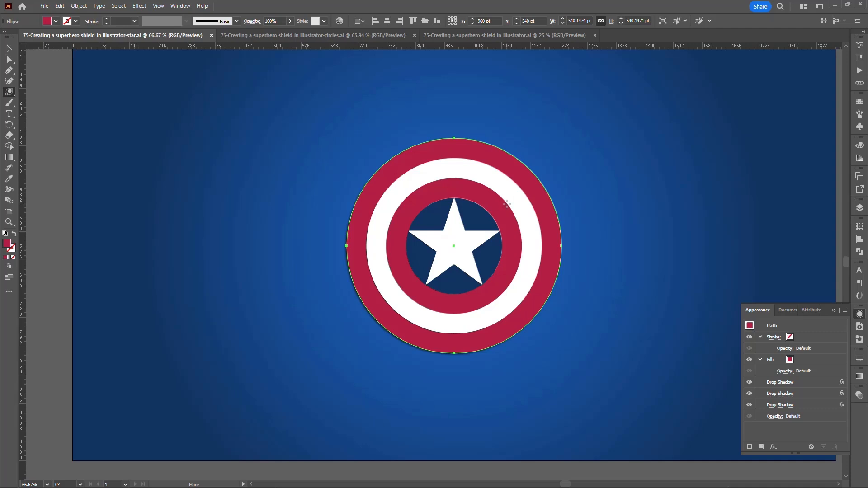
{"action": "left_click_drag", "start_coordinate": [507, 204], "coordinate": [473, 261]}
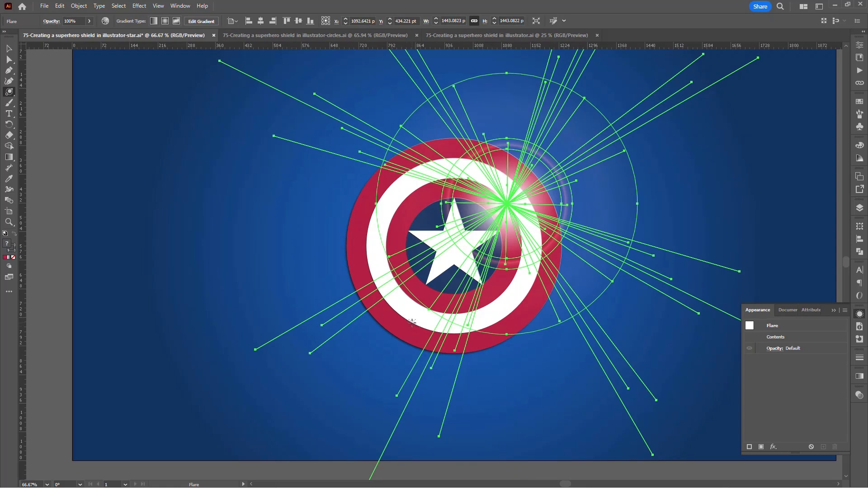
{"action": "left_click", "coordinate": [411, 321]}
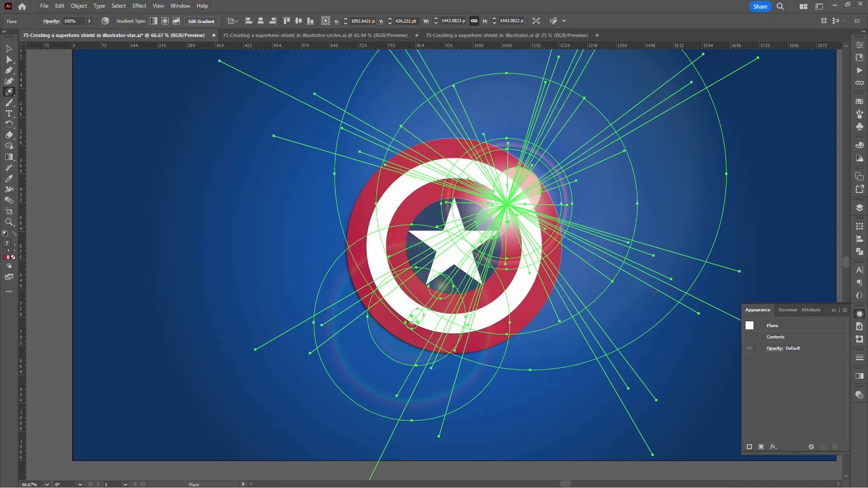
Hide the selection edges and set the lens flare to Screen blending at 50% opacity
{"action": "key", "text": "ctrl+h"}
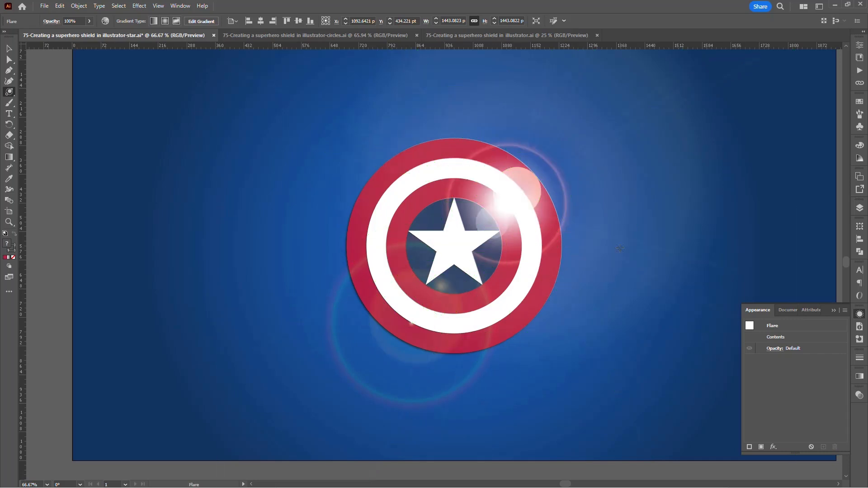
{"action": "left_click", "coordinate": [47, 23]}
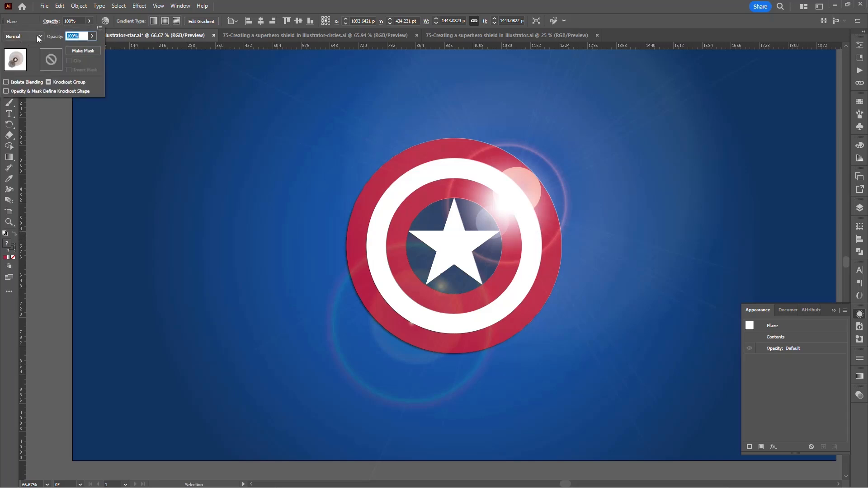
{"action": "left_click", "coordinate": [40, 35]}
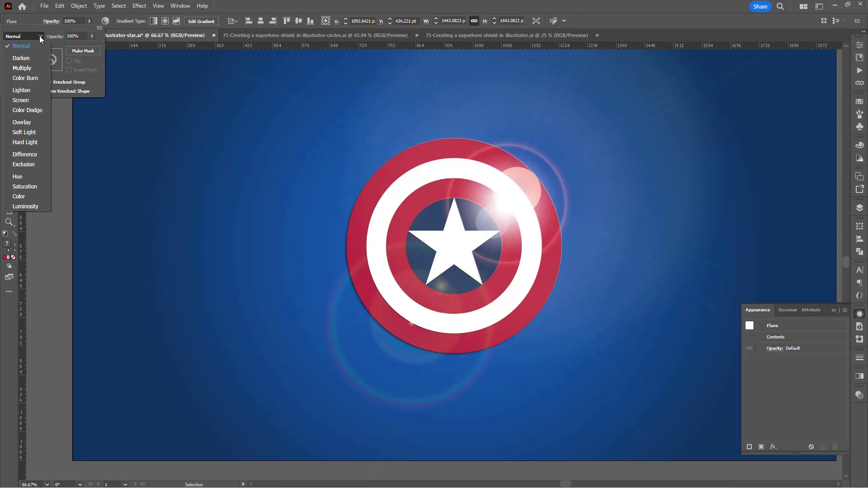
{"action": "left_click", "coordinate": [24, 103]}
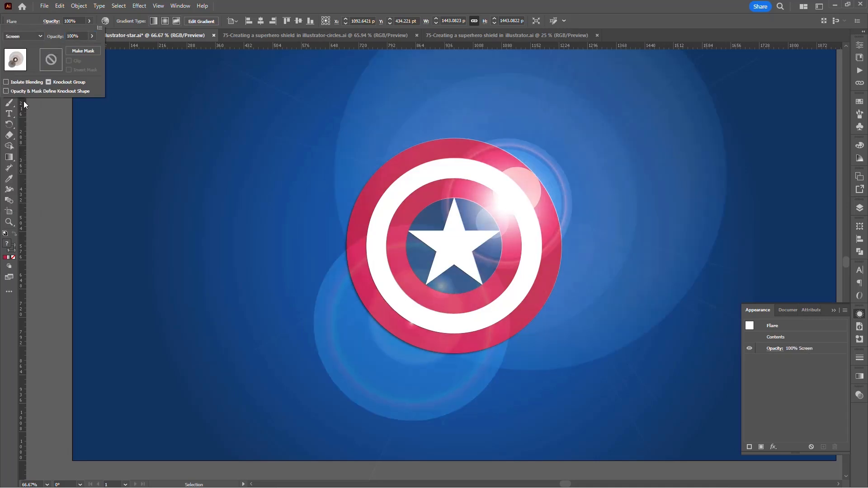
{"action": "left_click", "coordinate": [91, 35]}
{"action": "left_click", "coordinate": [83, 35]}
{"action": "type", "text": "50"}
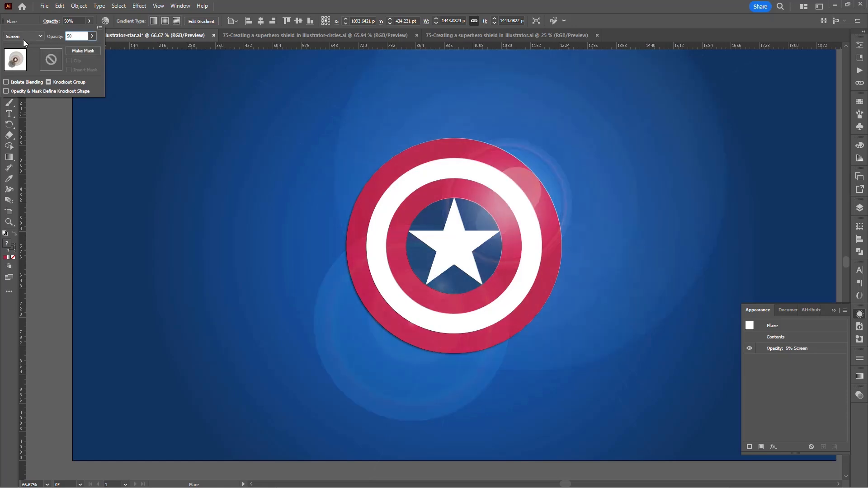
{"action": "key", "text": "Return"}
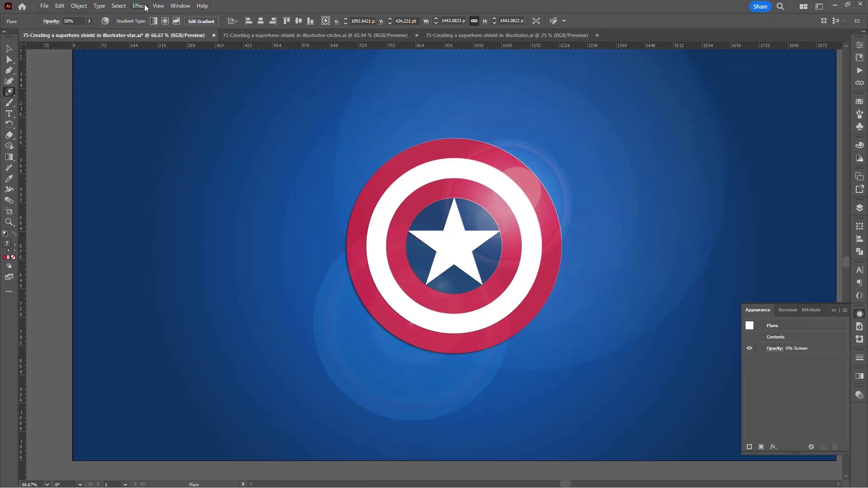
Apply a Gaussian Blur with a 2 pixel radius to the lens flare
{"action": "left_click", "coordinate": [145, 8]}
{"action": "mouse_move", "coordinate": [172, 155]}
{"action": "left_click", "coordinate": [281, 158]}
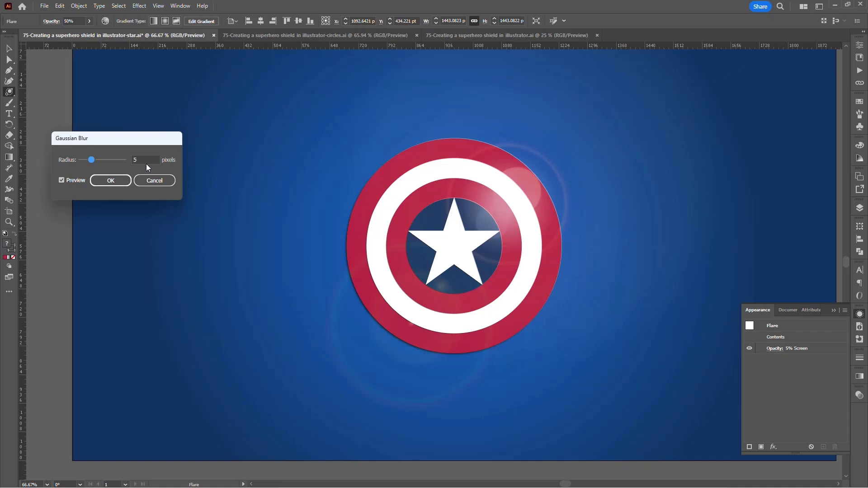
{"action": "key", "text": "Tab"}
{"action": "type", "text": "2"}
{"action": "key", "text": "Tab"}
{"action": "left_click", "coordinate": [108, 182]}
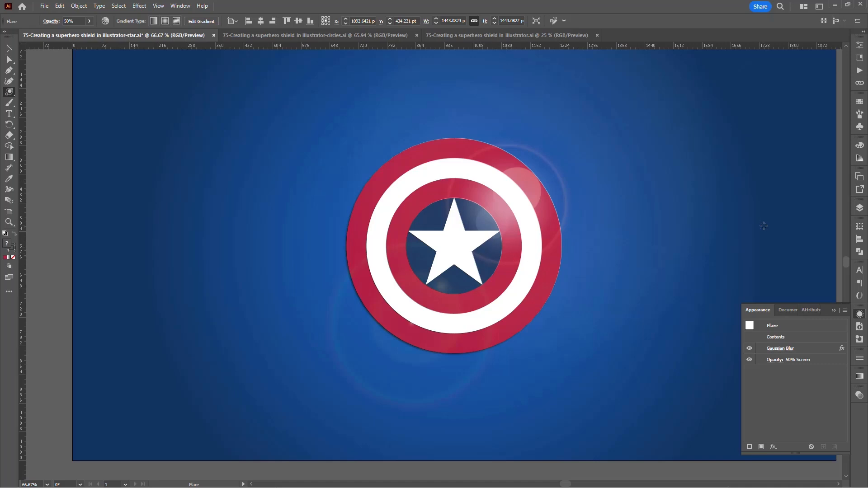
Copy the outermost red circle and paste it in place directly in front of the flare
{"action": "left_click", "coordinate": [859, 207]}
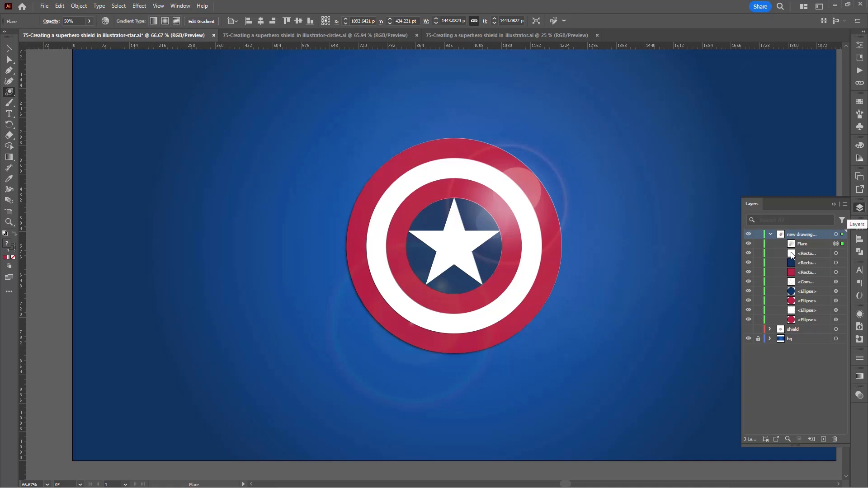
{"action": "left_click", "coordinate": [836, 320]}
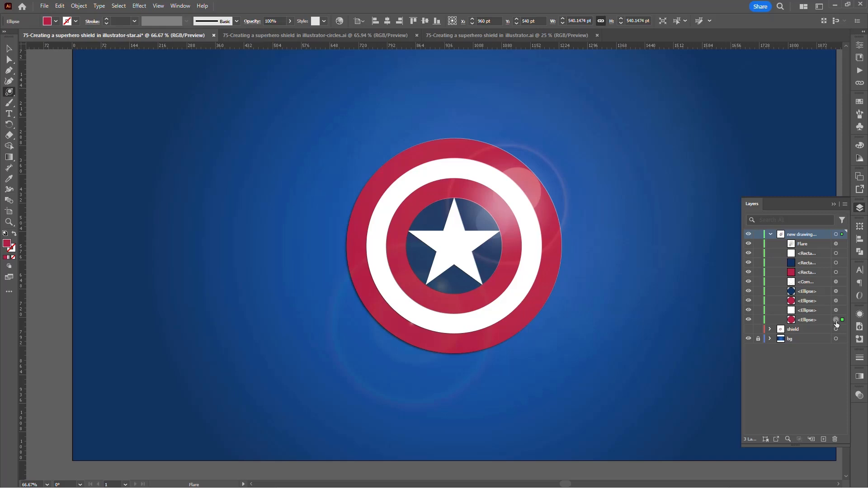
{"action": "left_click", "coordinate": [835, 245]}
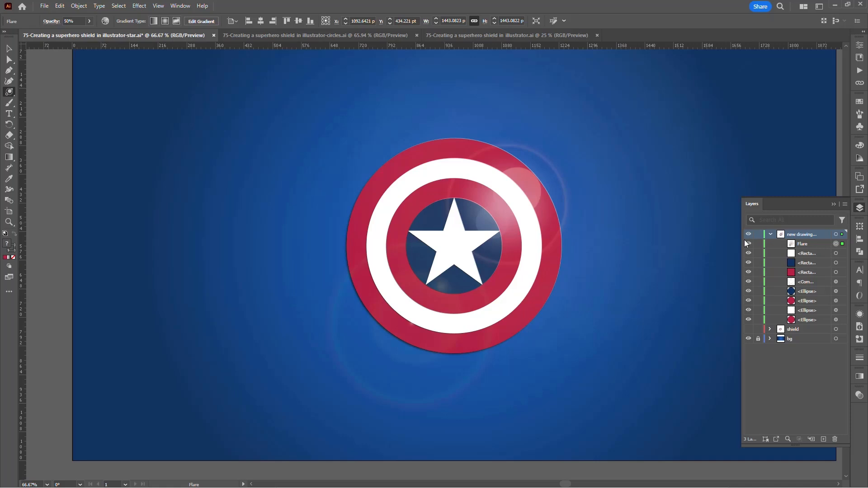
{"action": "key", "text": "ctrl+f"}
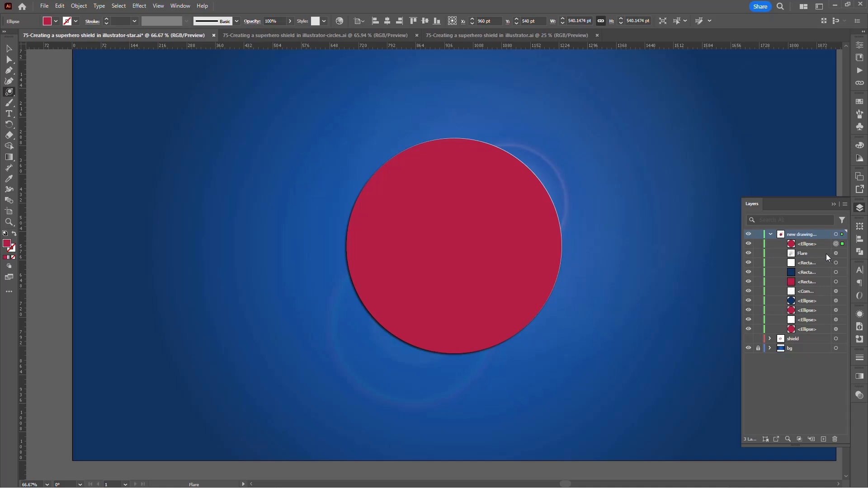
Make a clipping mask from the copied red circle and the flare to confine the flare to the shield
{"action": "left_click", "coordinate": [827, 254], "text": "shift"}
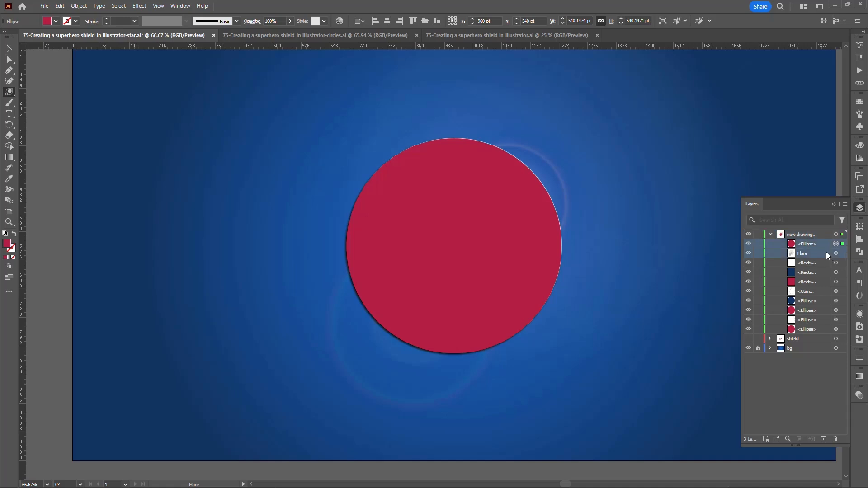
{"action": "left_click", "coordinate": [80, 6]}
{"action": "mouse_move", "coordinate": [126, 360]}
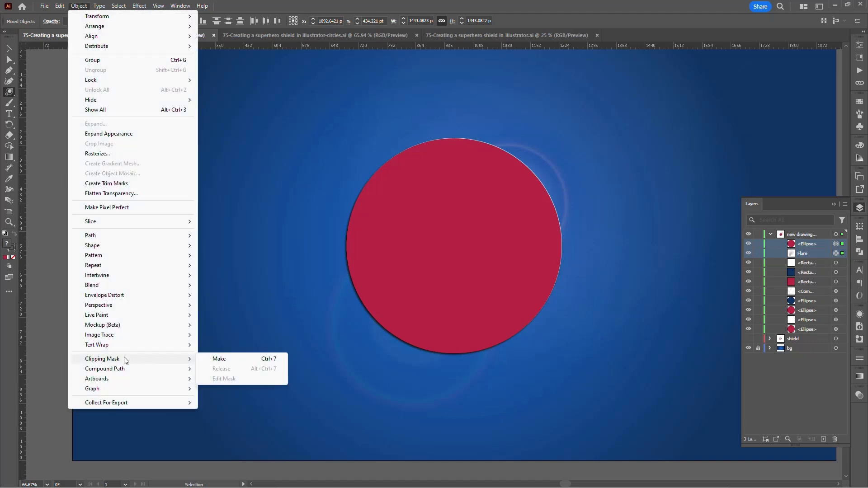
{"action": "left_click", "coordinate": [222, 359]}
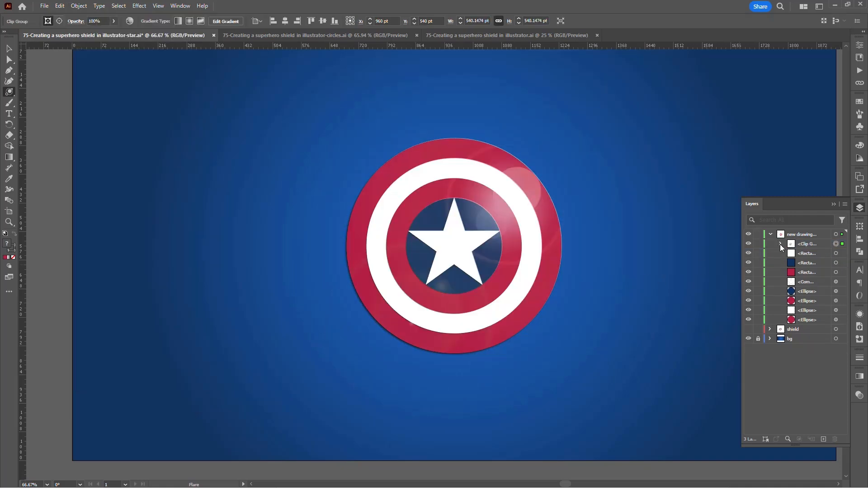
Fill the clipping circle inside the clip group with the white-to-navy radial gradient swatch and show its selection edges
{"action": "left_click", "coordinate": [779, 244]}
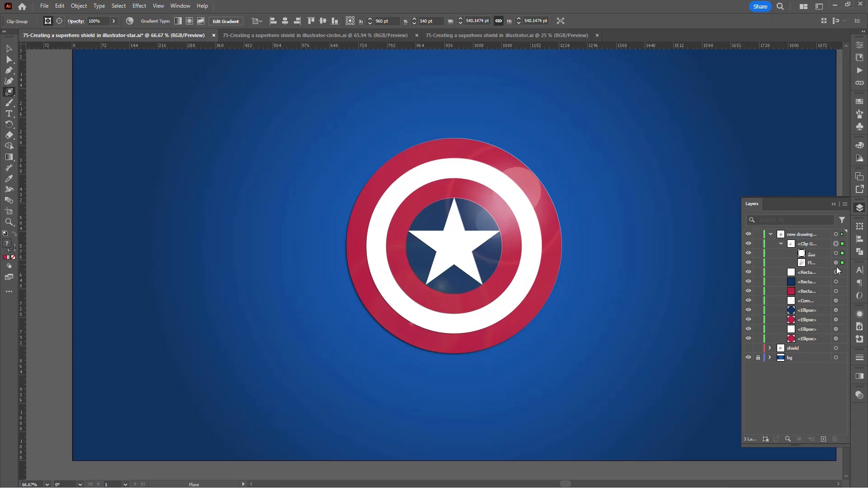
{"action": "left_click", "coordinate": [836, 254]}
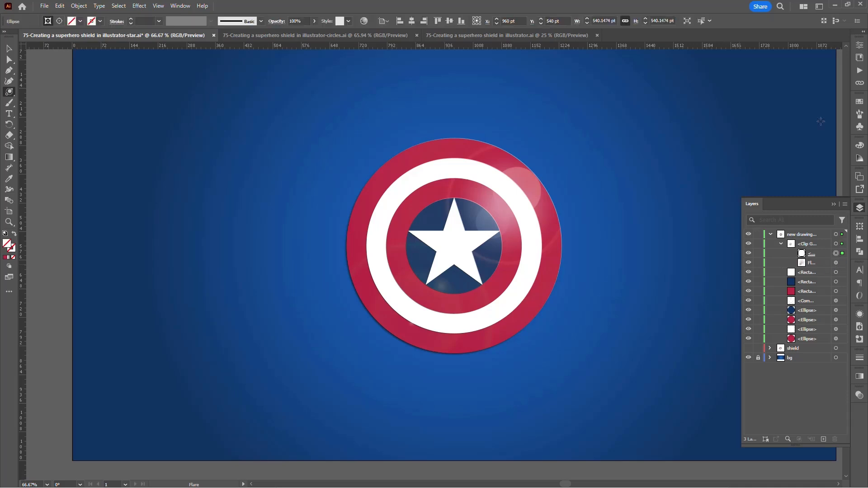
{"action": "left_click", "coordinate": [860, 103]}
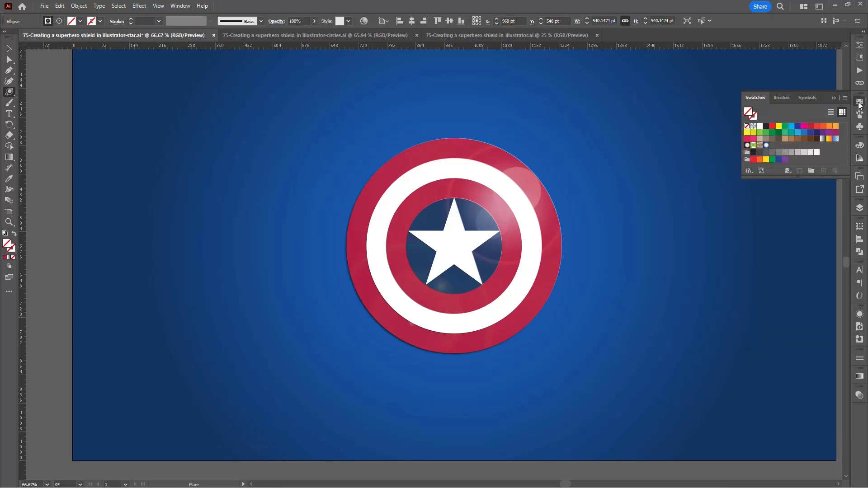
{"action": "left_click", "coordinate": [766, 146]}
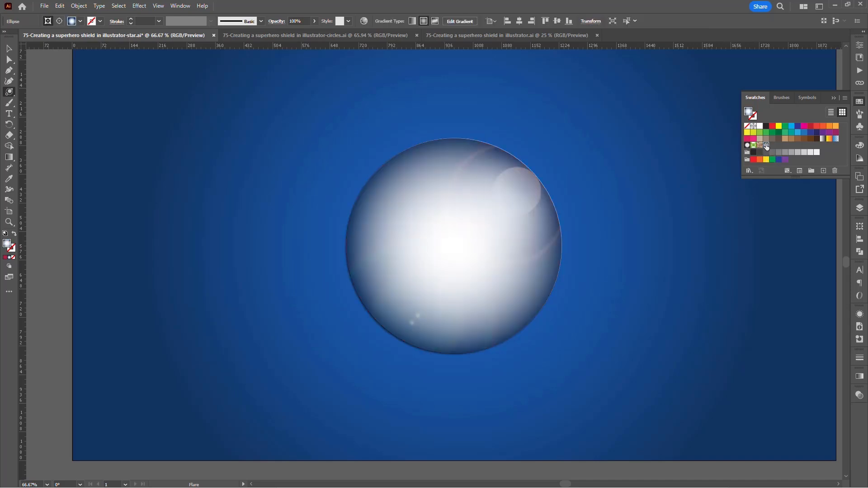
{"action": "left_click", "coordinate": [859, 376]}
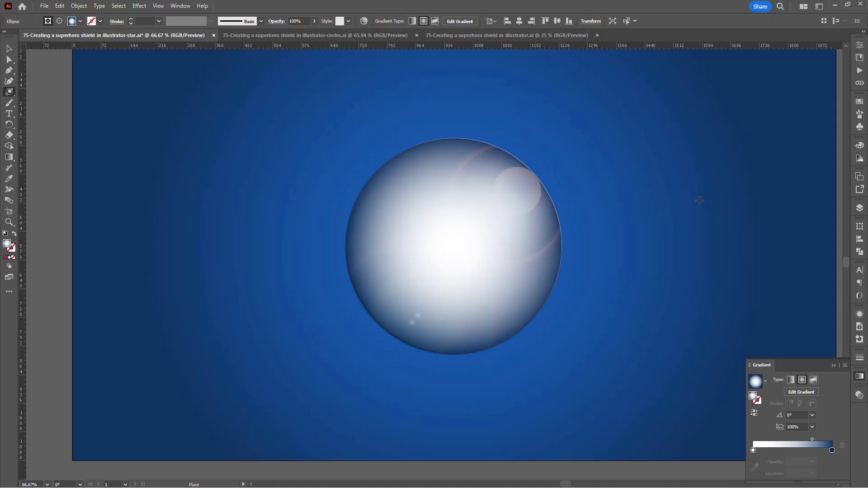
{"action": "key", "text": "ctrl"}
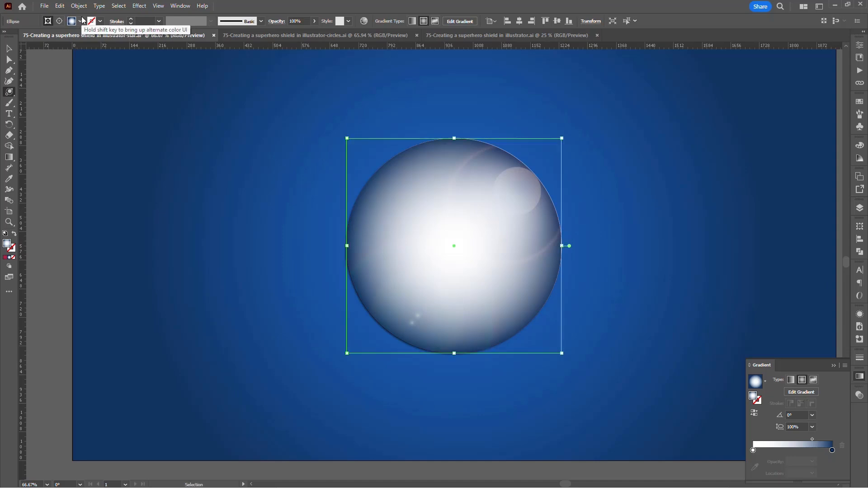
Set the gradient-filled clipping circle to Multiply blending at 50% opacity
{"action": "left_click", "coordinate": [277, 23]}
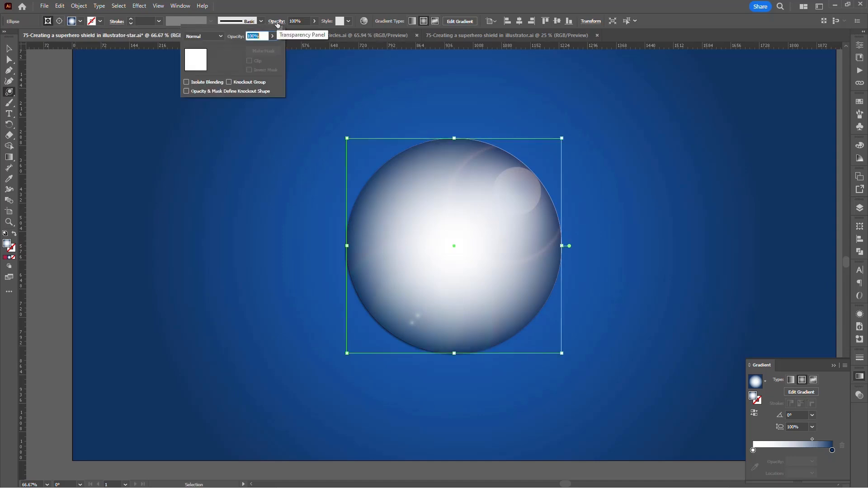
{"action": "left_click", "coordinate": [220, 39]}
{"action": "left_click", "coordinate": [203, 69]}
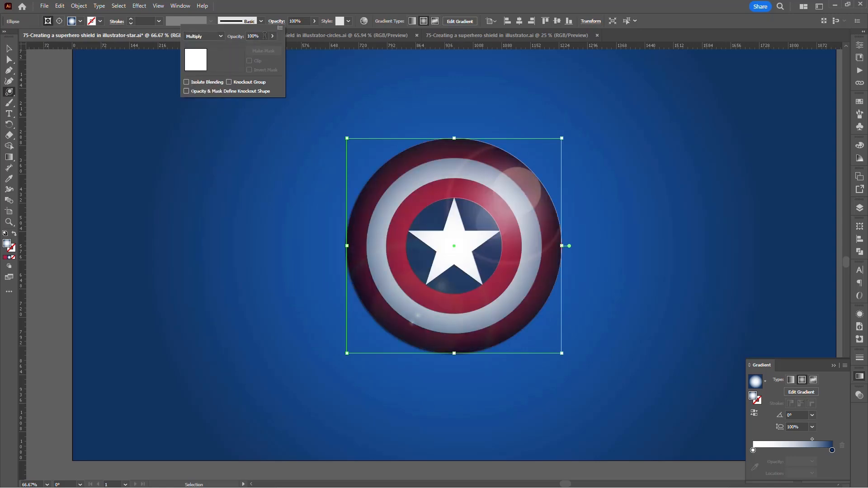
{"action": "left_click_drag", "start_coordinate": [262, 37], "coordinate": [246, 35]}
{"action": "type", "text": "50"}
{"action": "key", "text": "Return"}
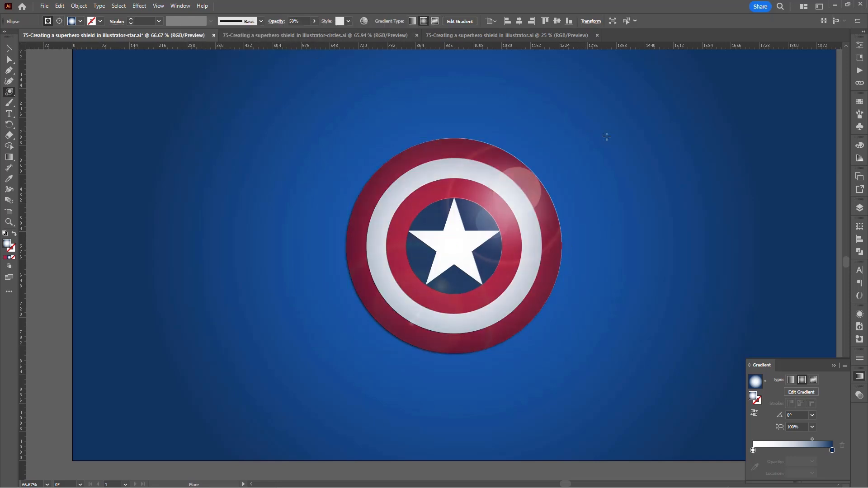
Paste a copy of the navy inner circle in front of the clip group and fill it with the white-to-navy radial gradient swatch
{"action": "left_click", "coordinate": [863, 208]}
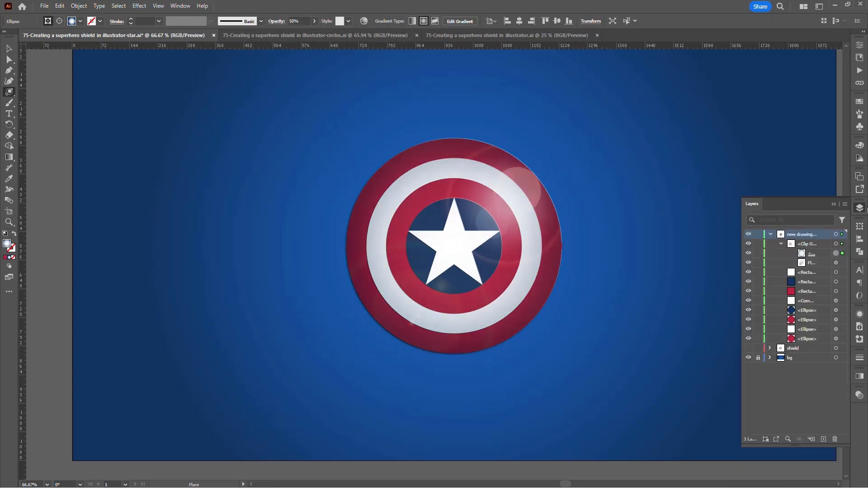
{"action": "left_click", "coordinate": [835, 310]}
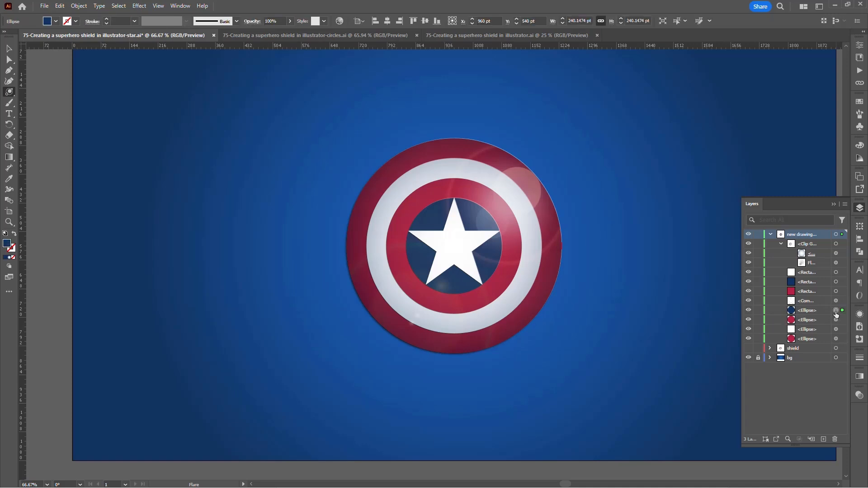
{"action": "left_click", "coordinate": [835, 245]}
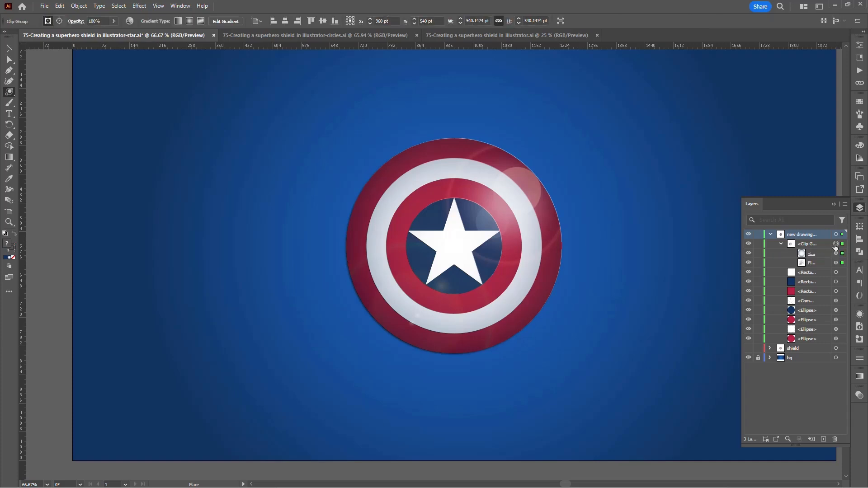
{"action": "key", "text": "ctrl+f"}
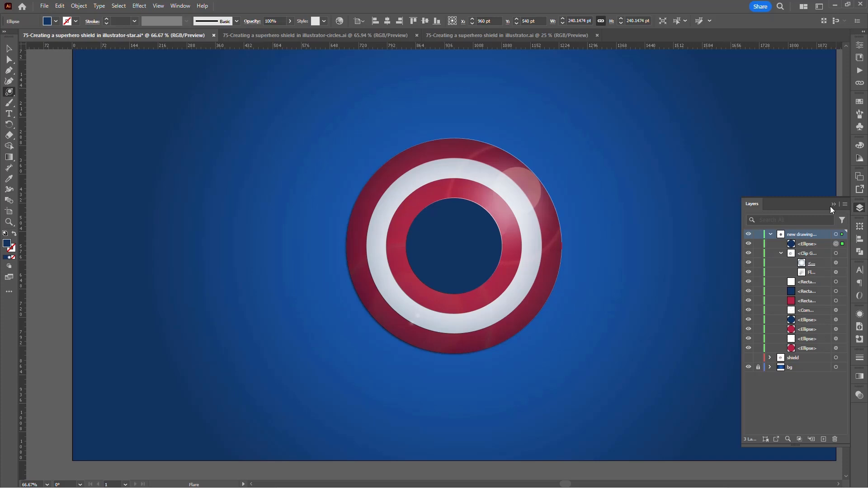
{"action": "left_click", "coordinate": [859, 101]}
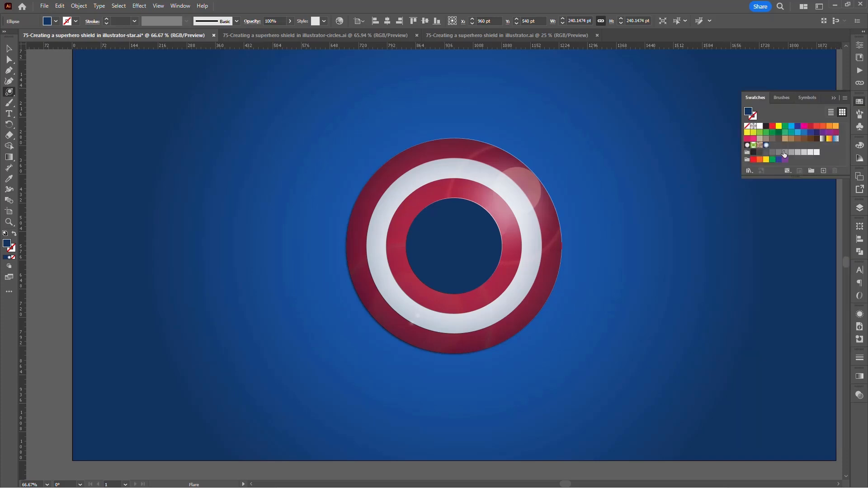
{"action": "left_click", "coordinate": [766, 146]}
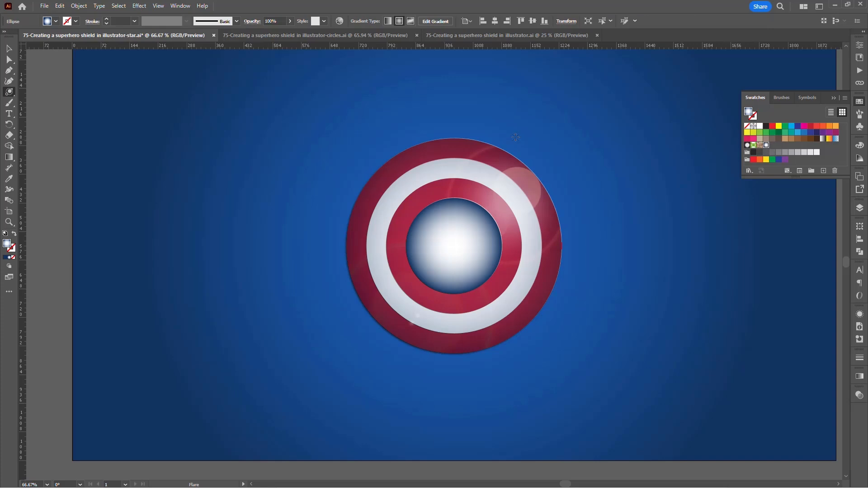
Set the gradient copy of the inner circle to Multiply blending at 50% opacity
{"action": "left_click", "coordinate": [254, 21]}
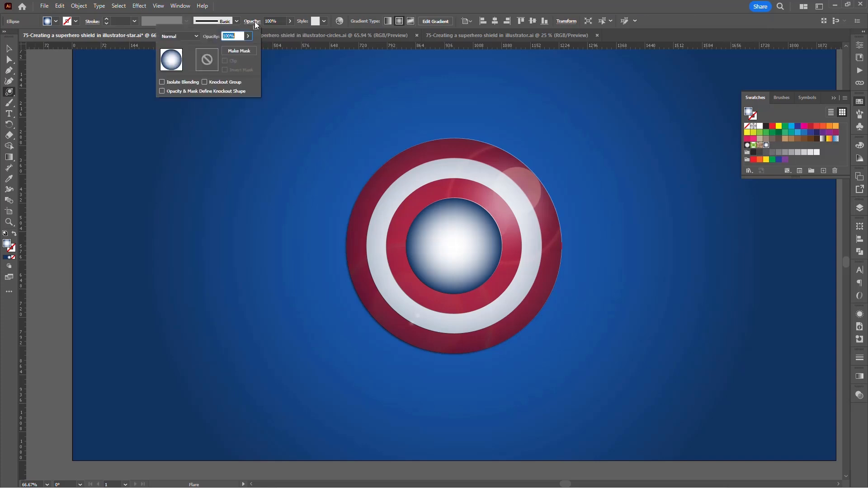
{"action": "left_click", "coordinate": [196, 35]}
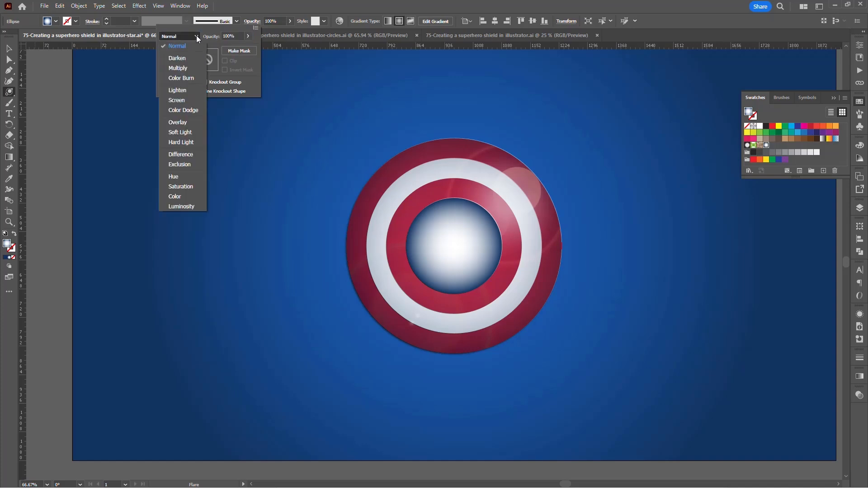
{"action": "left_click", "coordinate": [178, 68]}
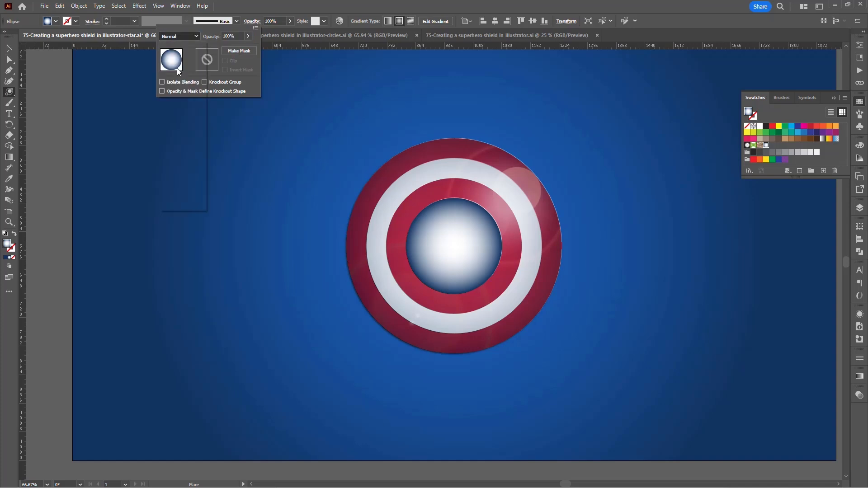
{"action": "double_click", "coordinate": [238, 36]}
{"action": "type", "text": "50"}
{"action": "key", "text": "Return"}
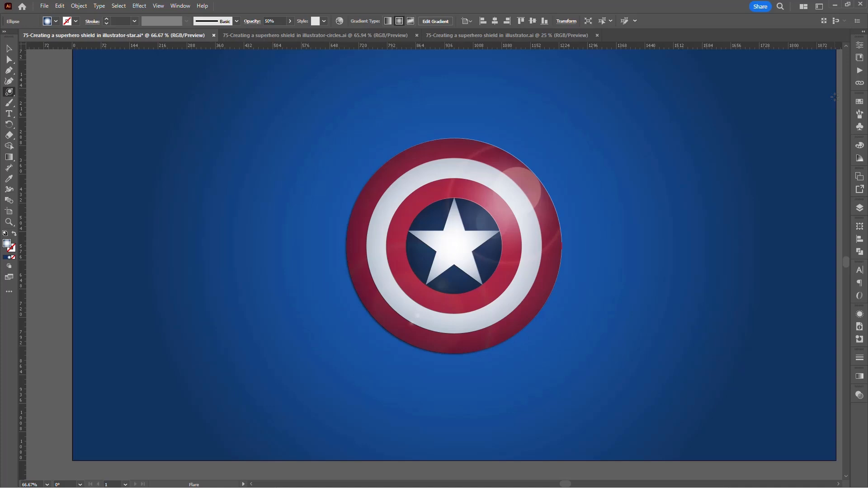